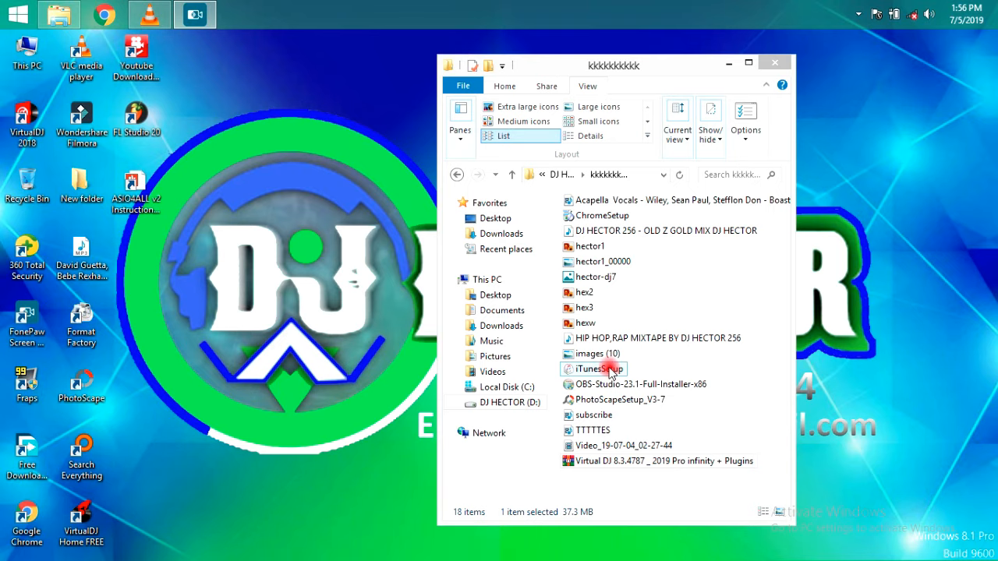
Open the Virtual DJ 8.3.4787 _ 2019 Pro infinity + Plugins archive and the folder inside it.
double_click(613, 463)
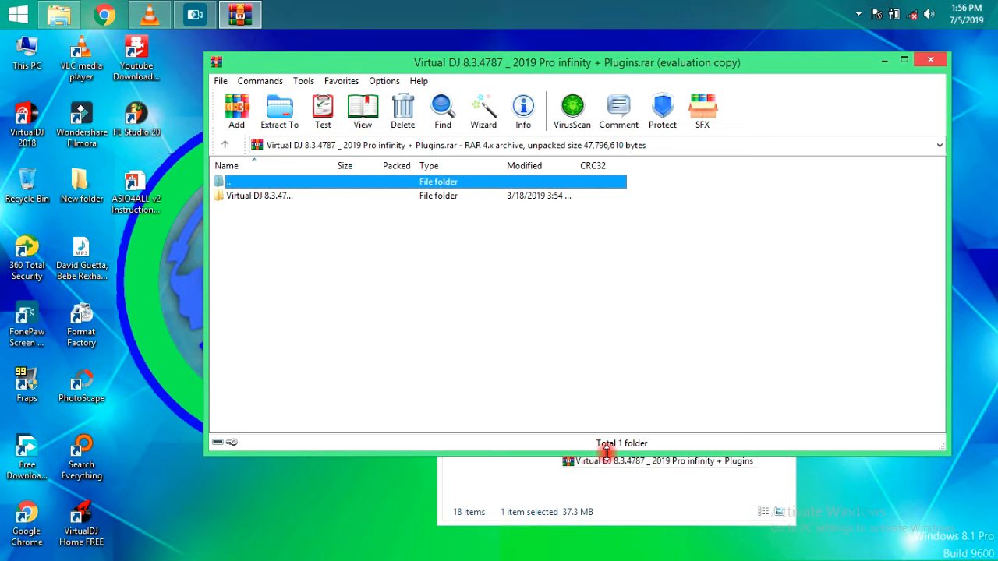
double_click(302, 196)
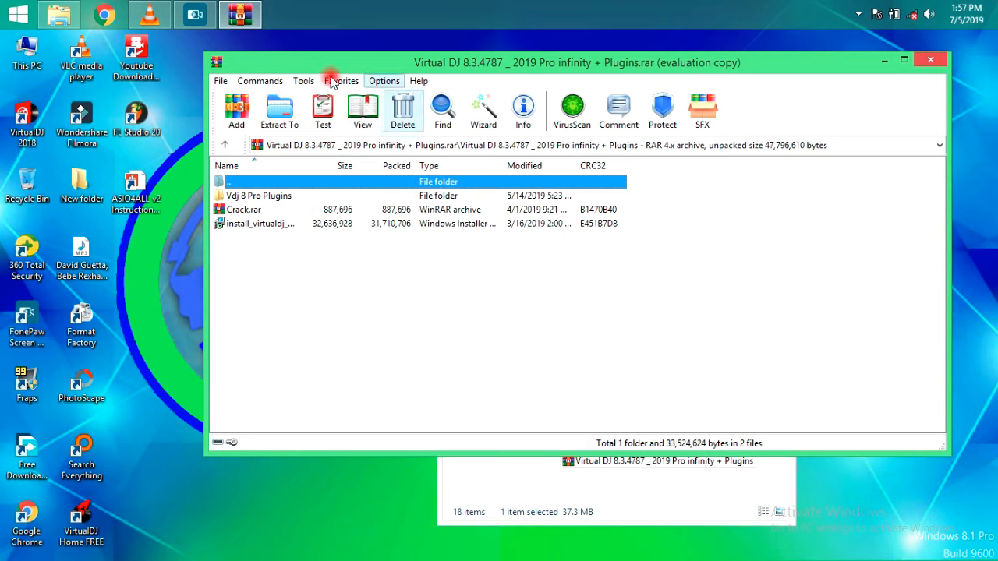
Open the VirtualDJ Plugins folder inside Documents in a separate File Explorer window.
double_click(25, 53)
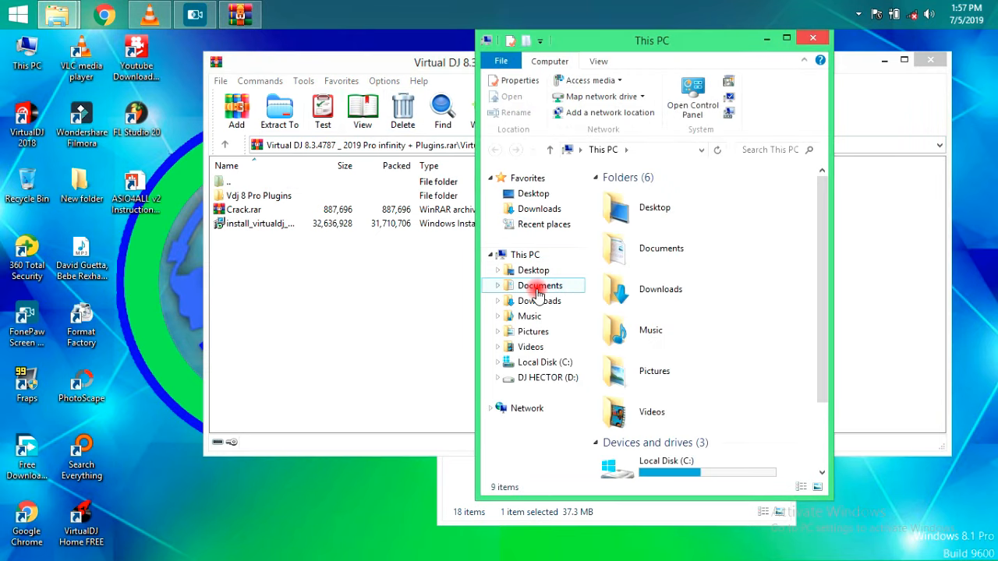
left_click(537, 286)
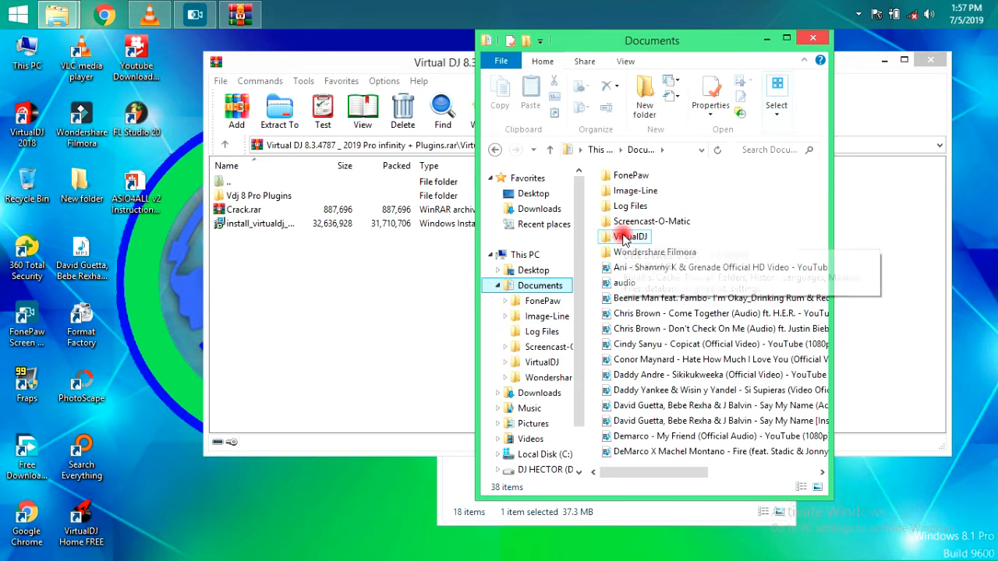
double_click(636, 237)
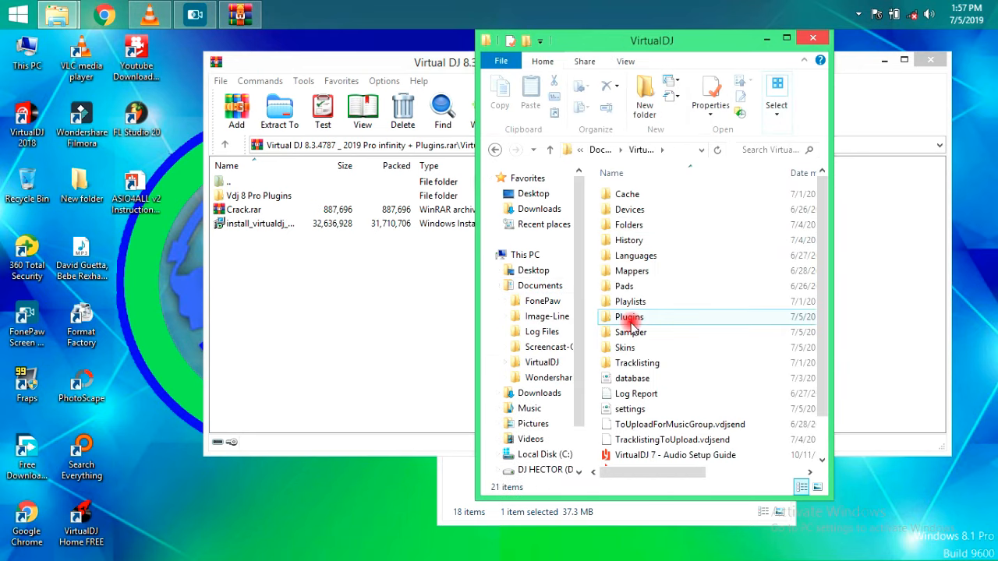
double_click(630, 316)
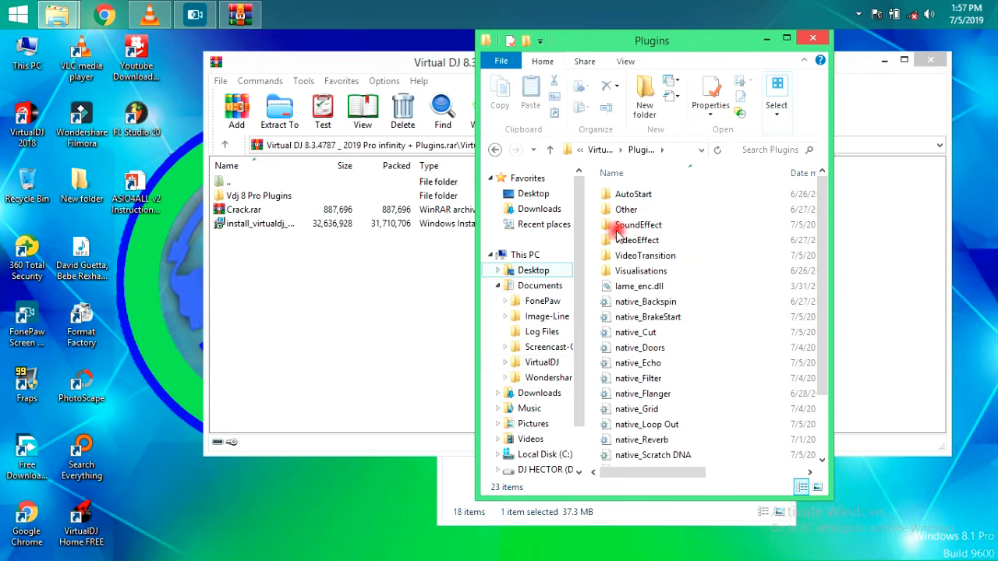
Copy all files from the archive's Vdj 8 Pro Plugins\SoundEffect folder to the clipboard.
left_click(369, 290)
left_click(369, 290)
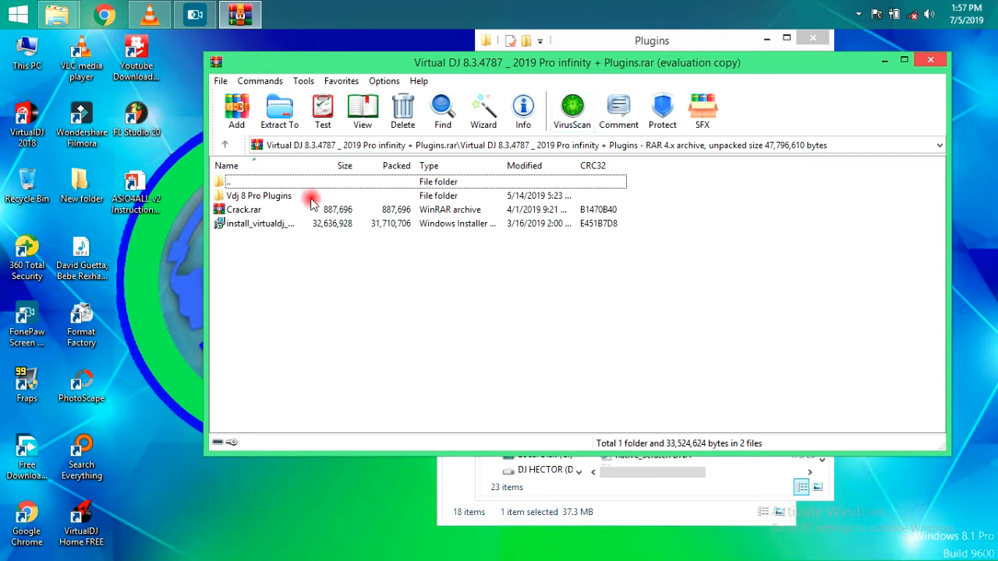
double_click(246, 197)
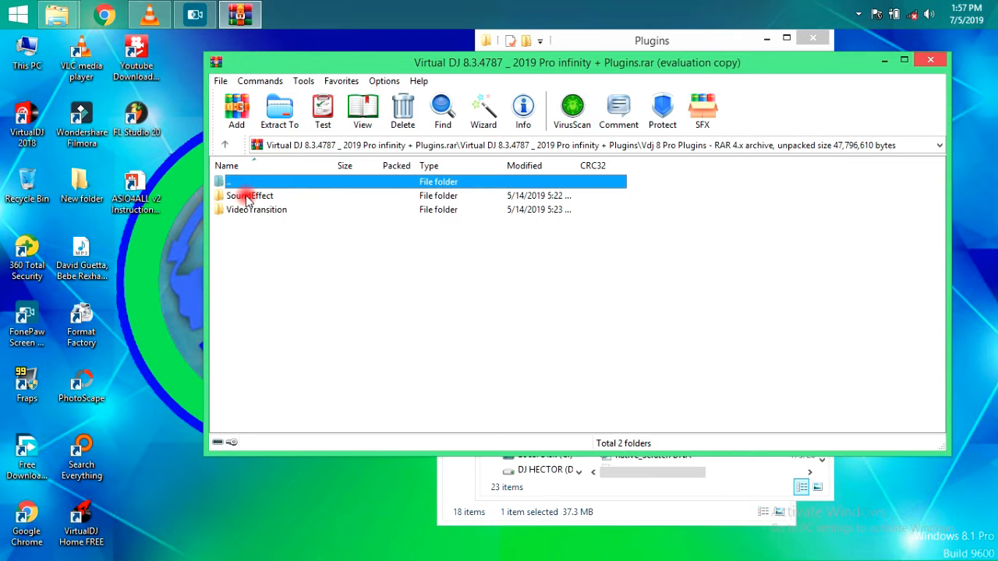
left_click(246, 196)
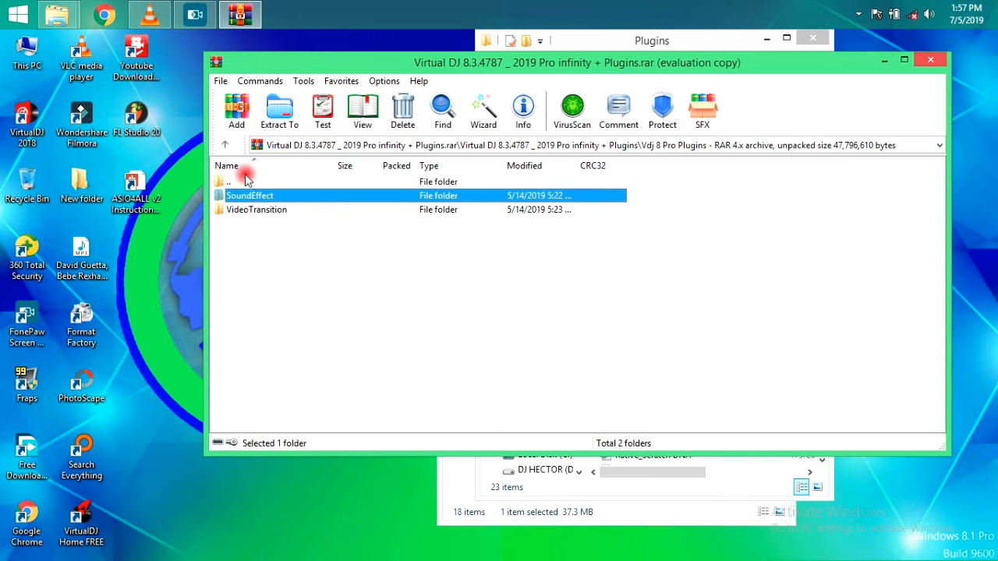
double_click(271, 199)
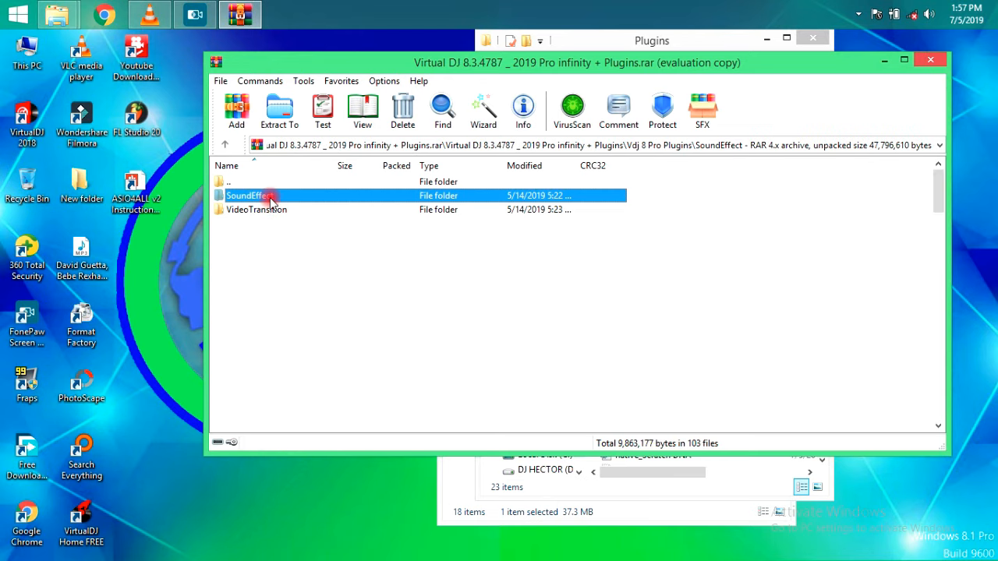
left_click(307, 210)
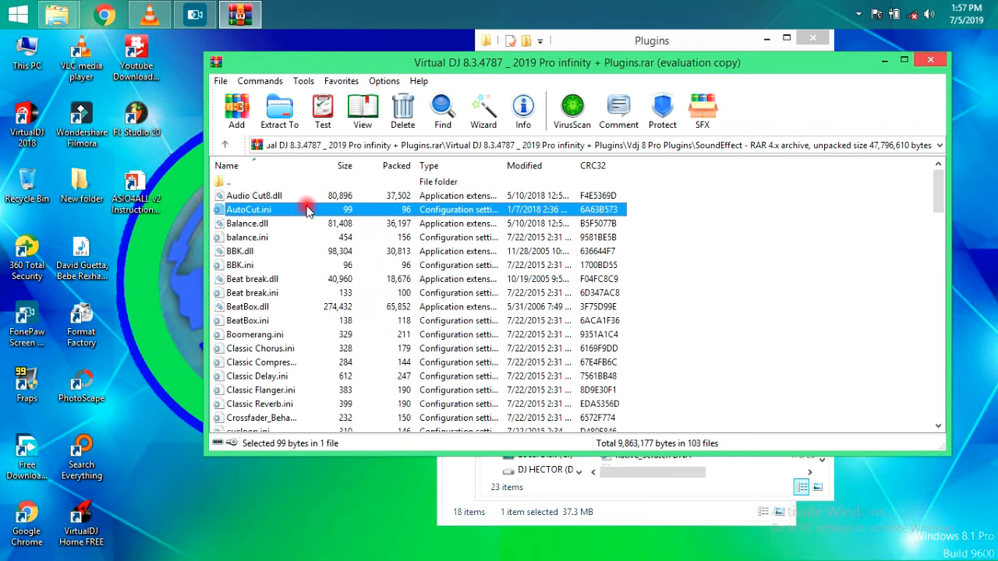
key("ctrl+a")
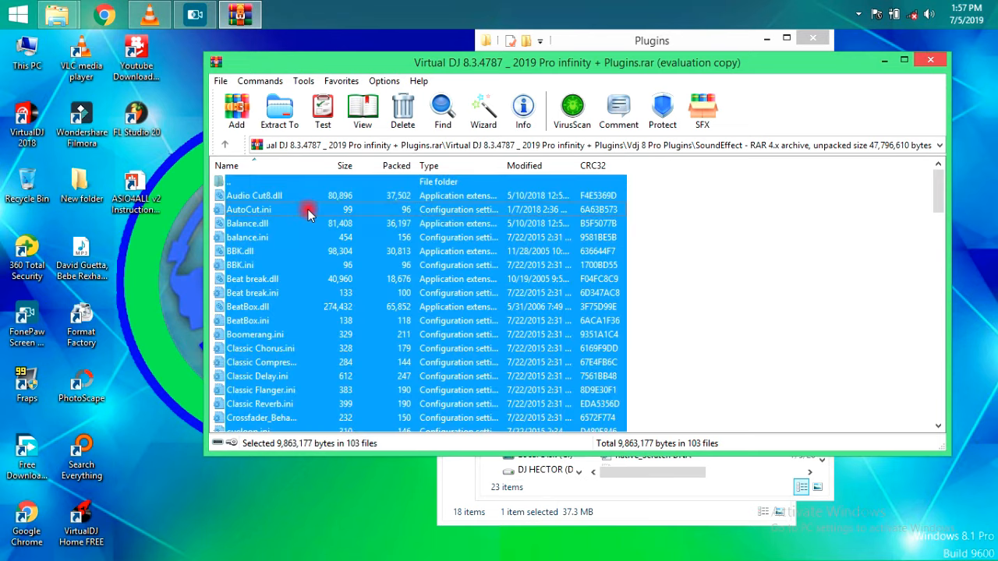
right_click(308, 209)
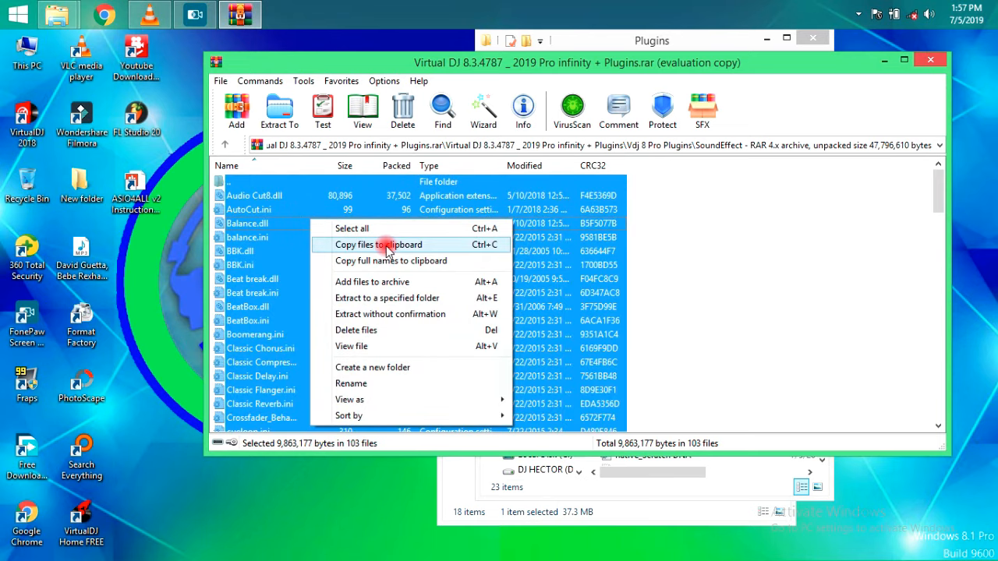
left_click(387, 247)
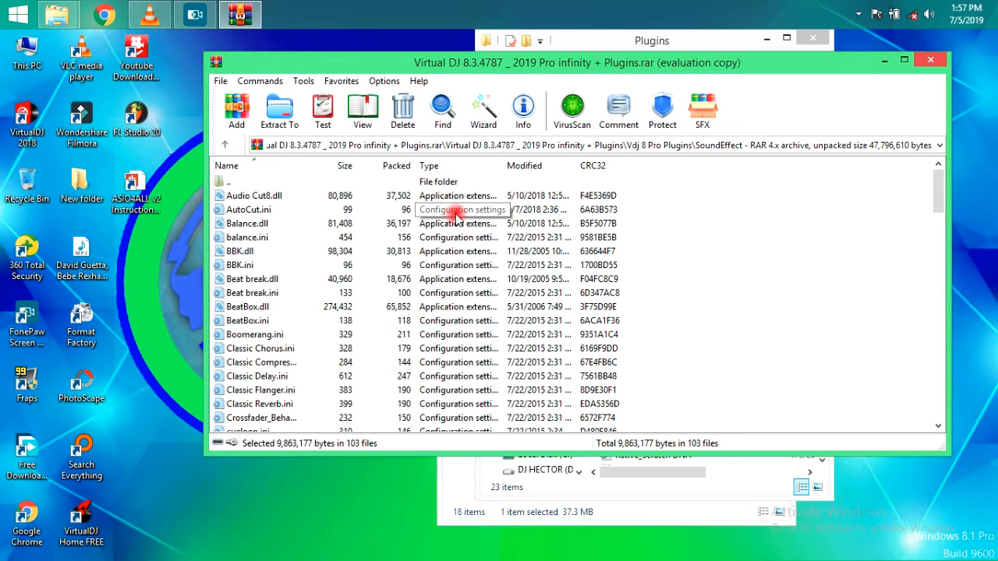
Paste the copied sound effect files into the SoundEffect folder of VirtualDJ's Plugins folder.
left_click(628, 43)
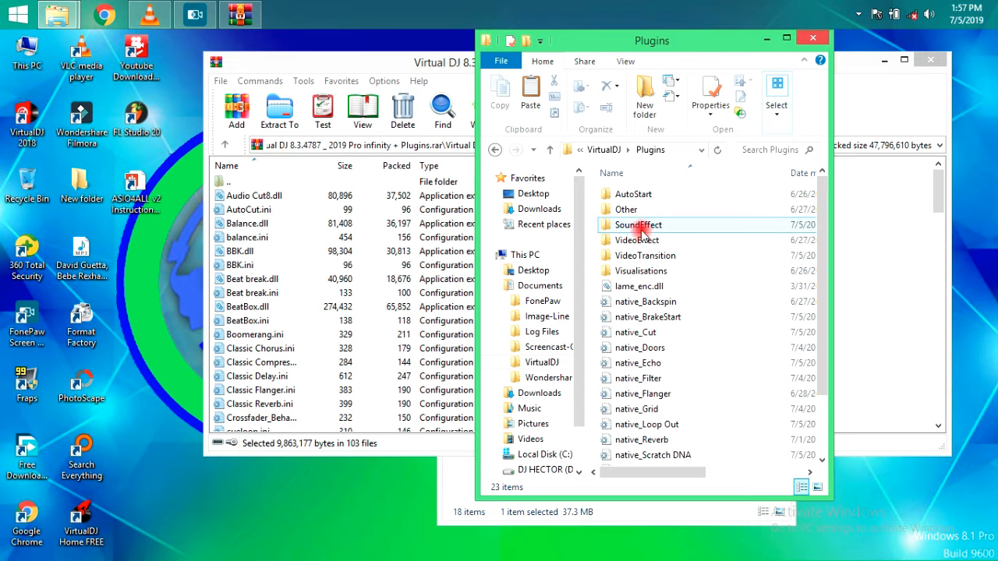
double_click(637, 225)
right_click(641, 232)
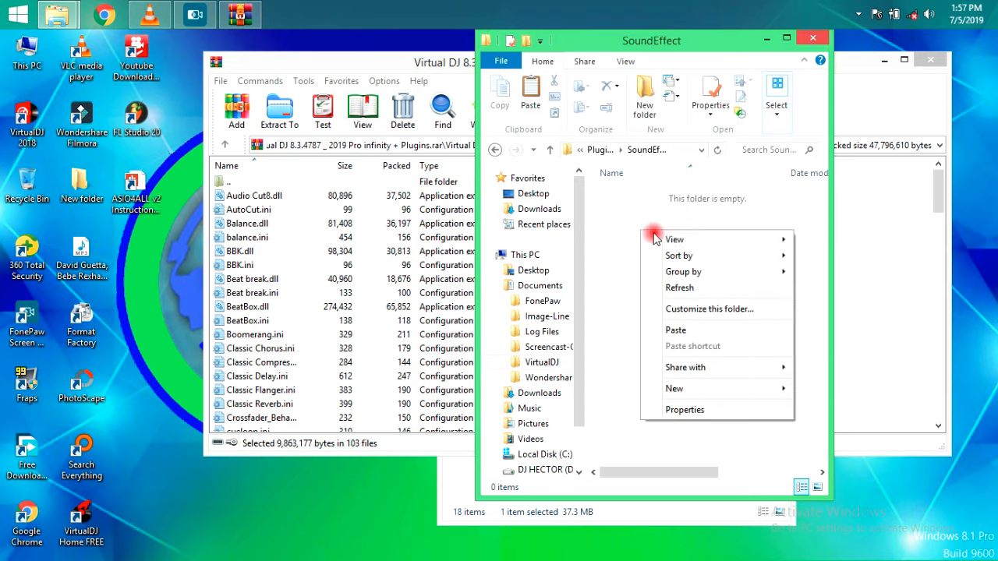
left_click(686, 330)
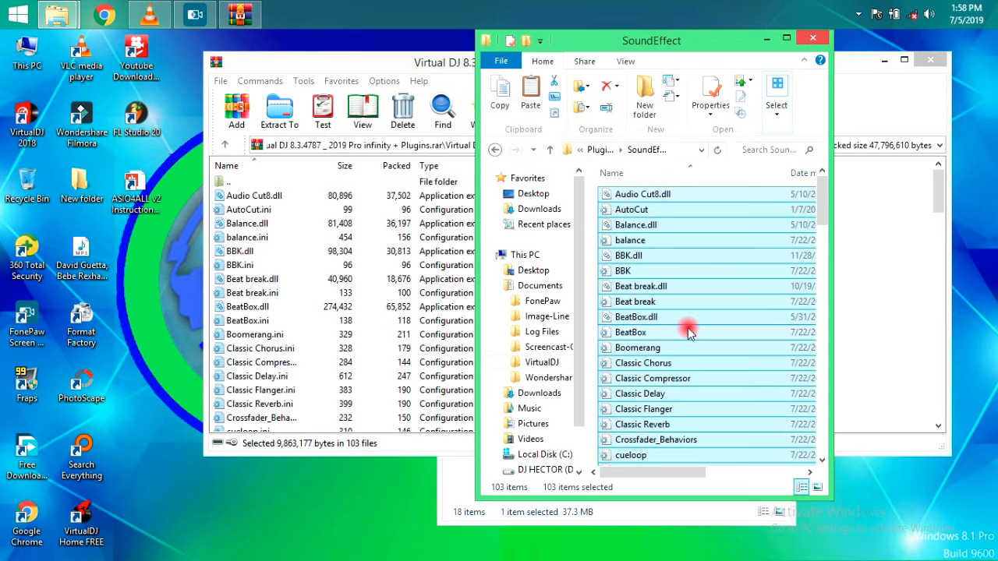
Look into the VideoEffect folder under VirtualDJ's Plugins, and open the VideoTransition folder instead.
left_click(495, 151)
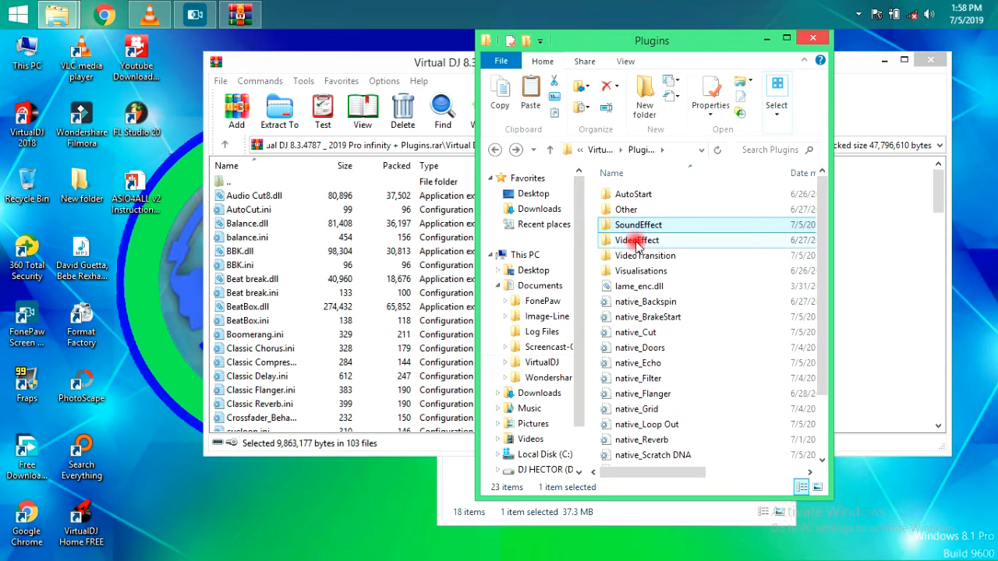
left_click(638, 241)
double_click(637, 242)
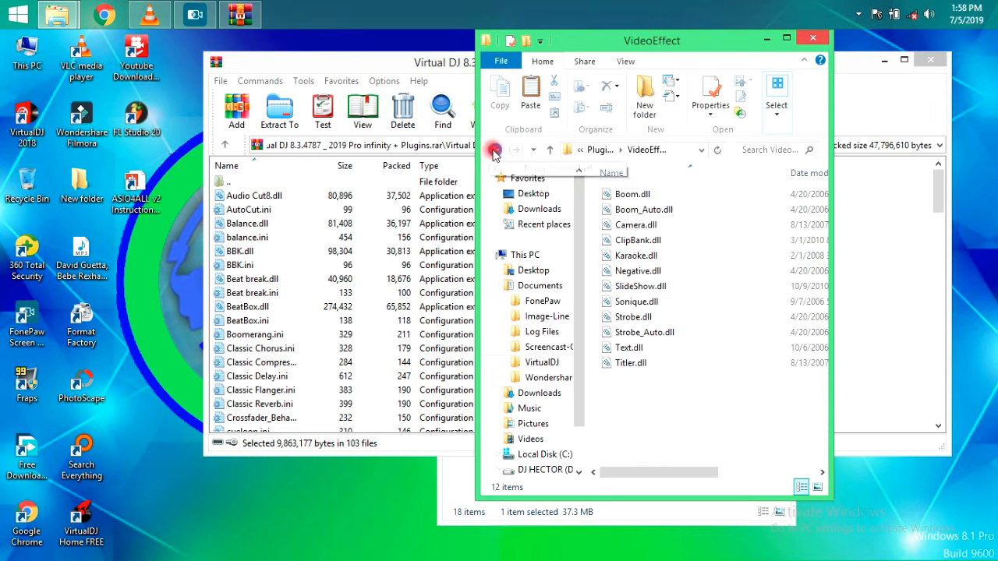
left_click(494, 150)
left_click(638, 256)
double_click(638, 255)
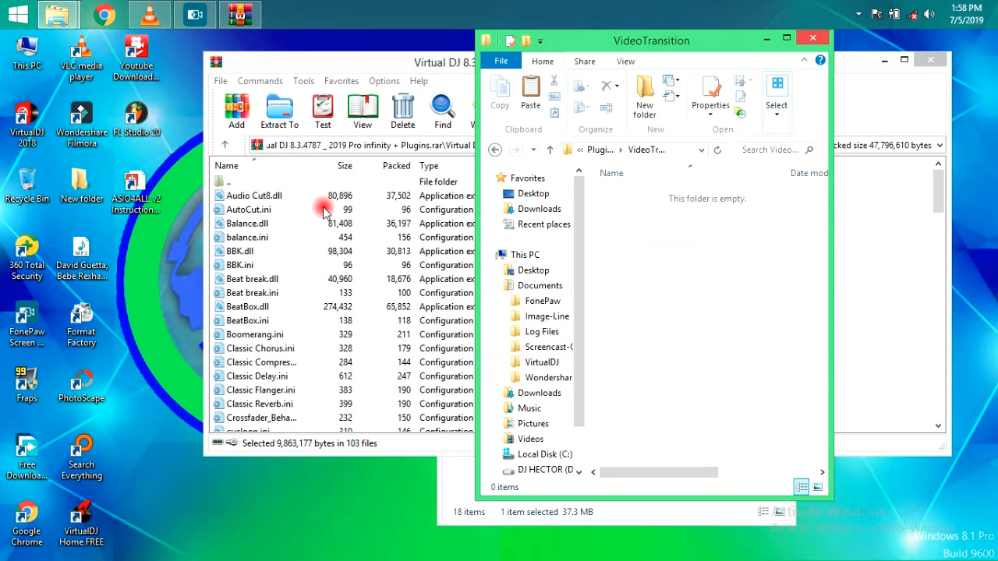
Copy all files from the archive's Vdj 8 Pro Plugins\VideoTransition folder to the clipboard.
left_click(226, 149)
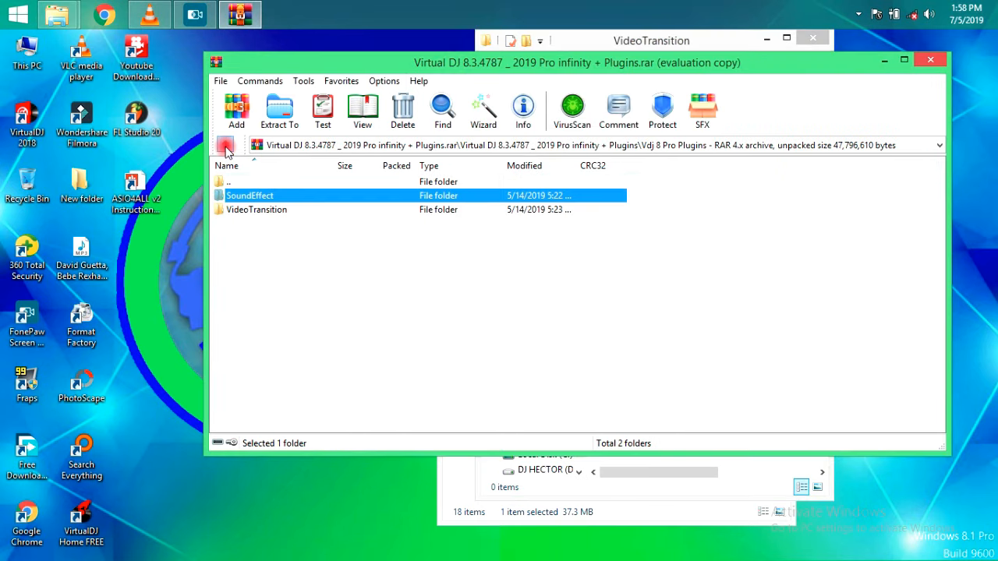
double_click(240, 210)
left_click(328, 252)
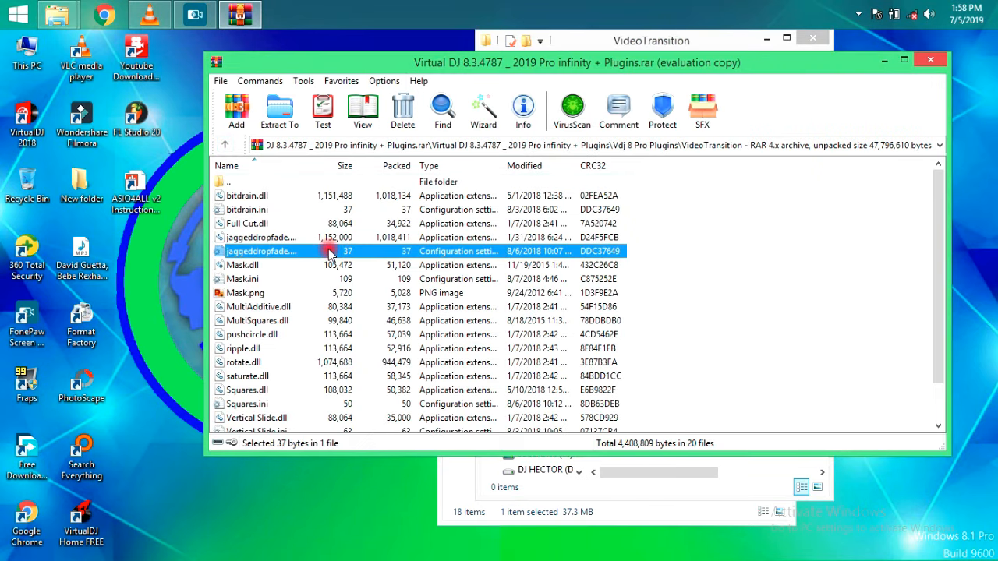
key("ctrl+a")
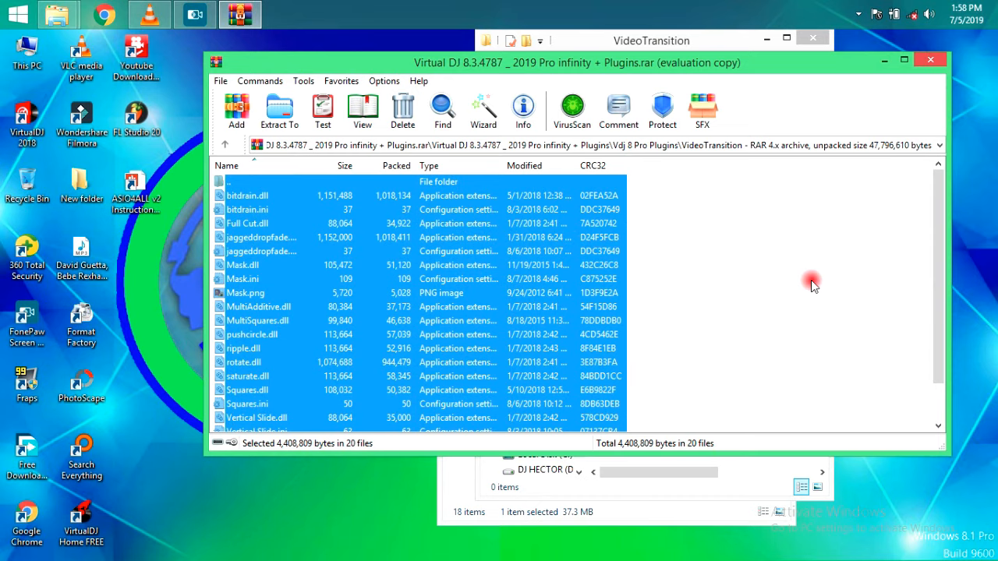
left_click(742, 43)
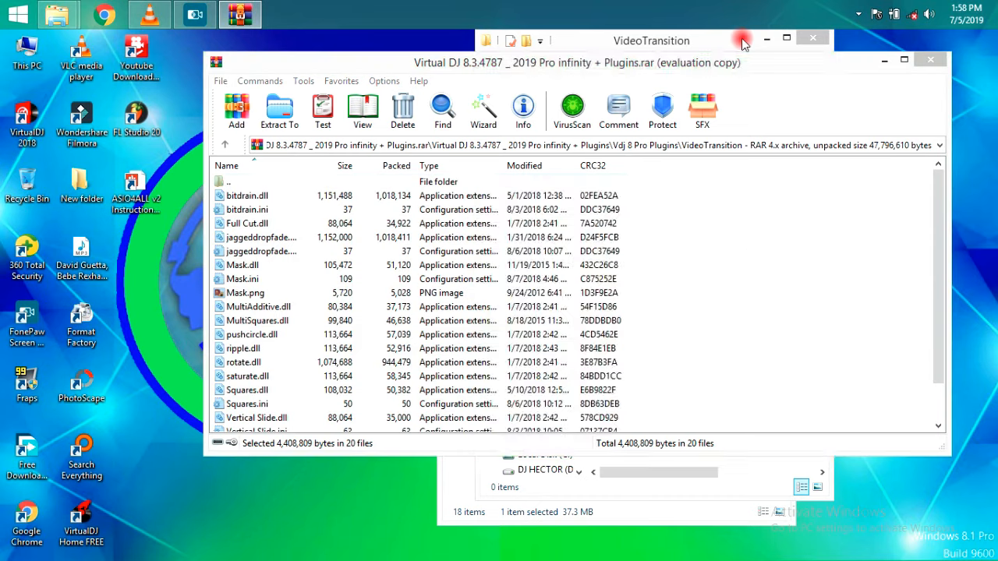
left_click_drag(394, 286, 581, 42)
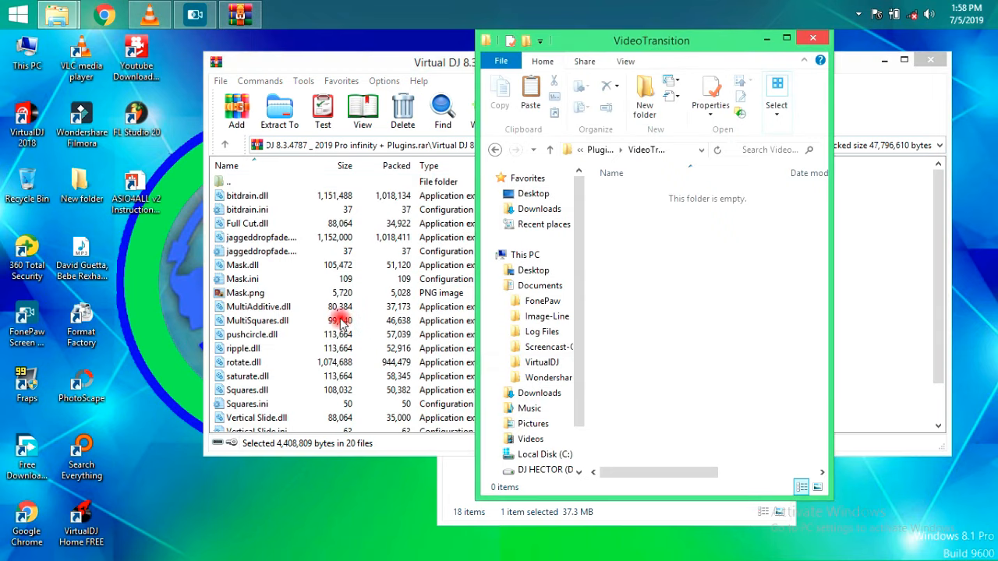
left_click(341, 323)
right_click(579, 237)
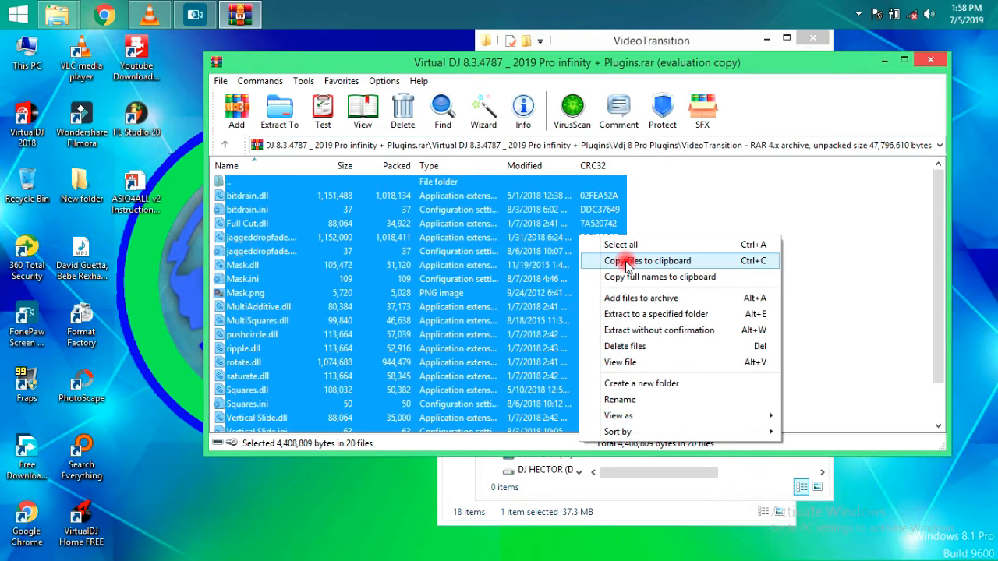
left_click(634, 266)
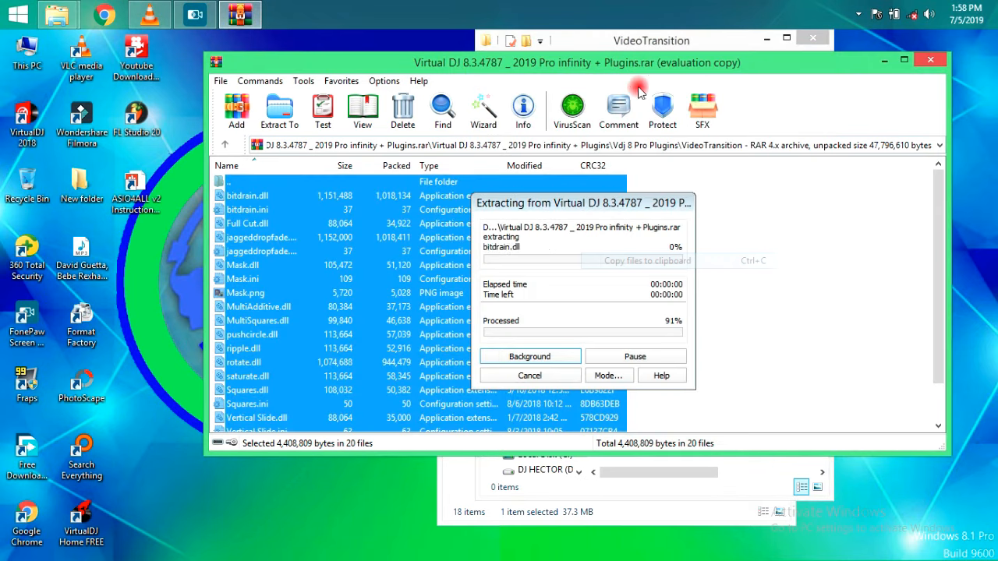
Paste the copied transition files into the VideoTransition folder of VirtualDJ's Plugins folder.
left_click(610, 46)
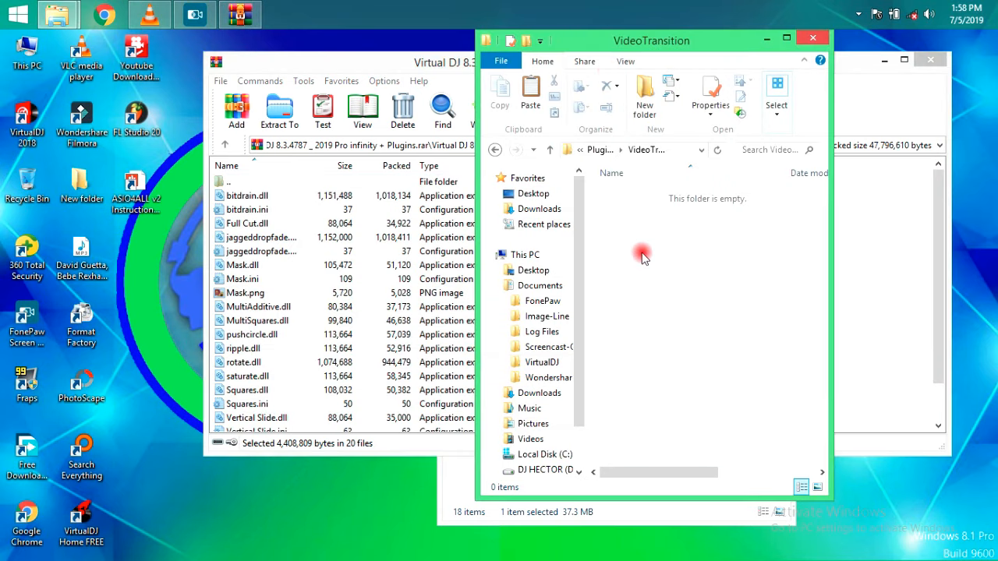
right_click(642, 254)
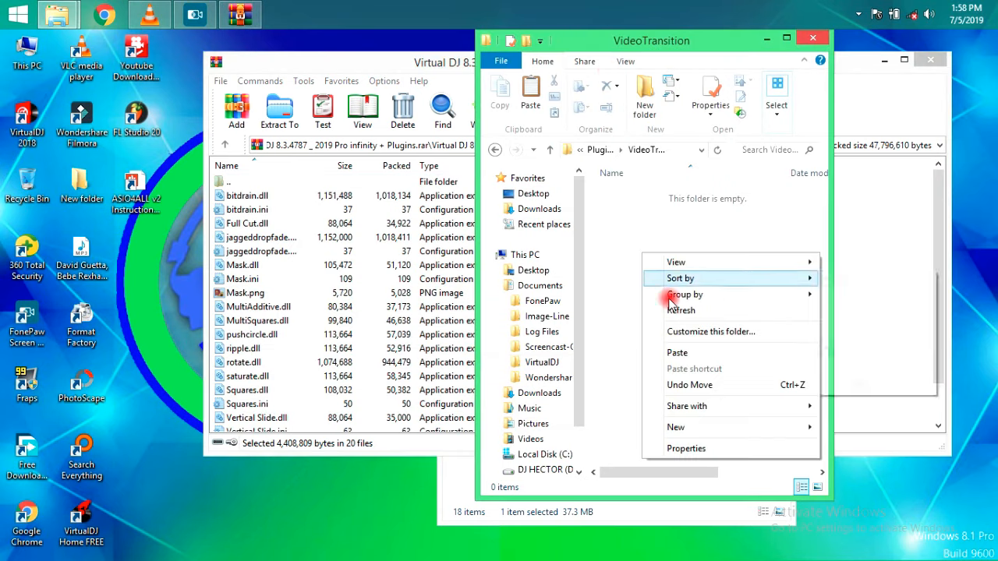
left_click(686, 352)
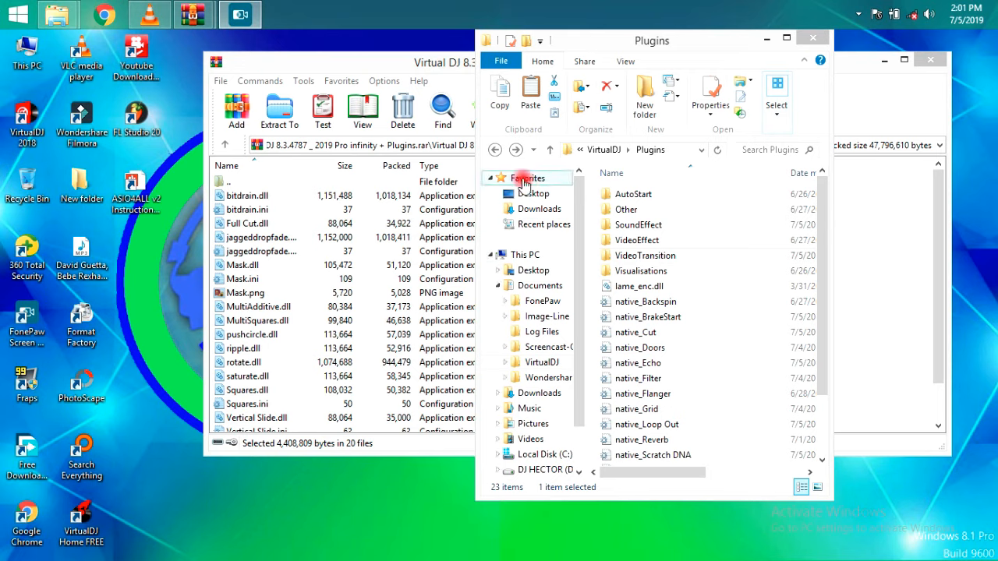
Open VirtualDJ's Skins folder and place the serato search results window beside it.
left_click(495, 151)
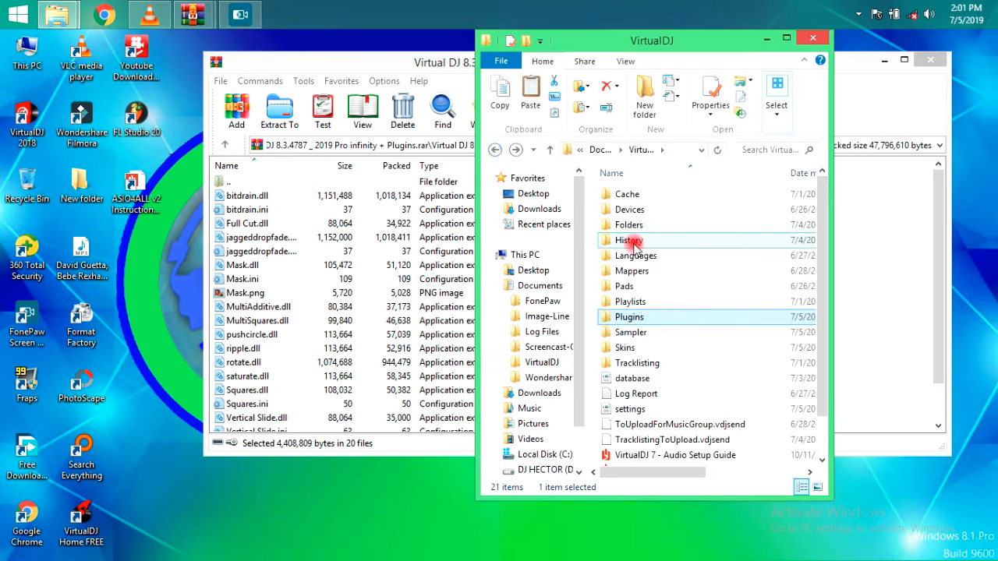
double_click(634, 348)
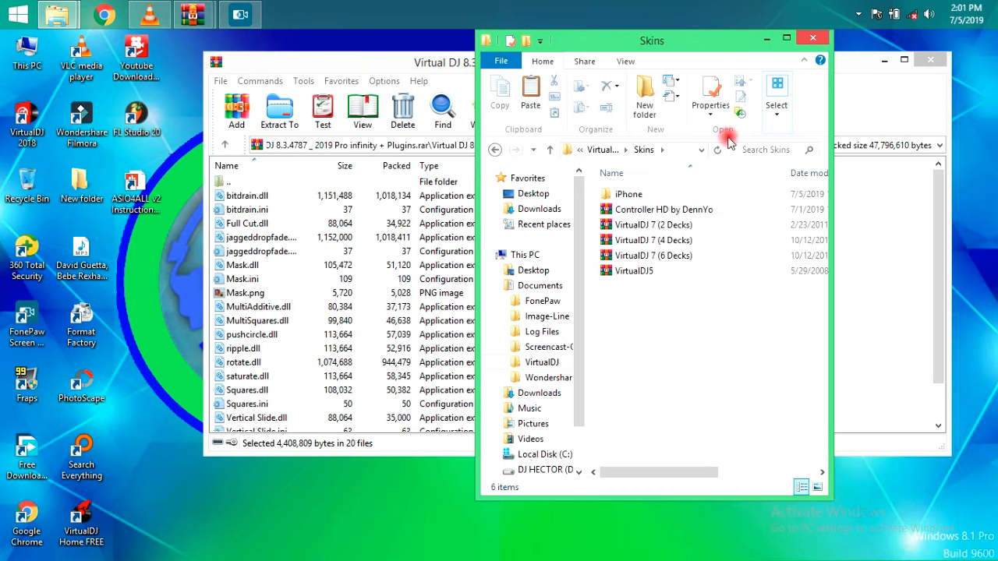
mouse_move(68, 10)
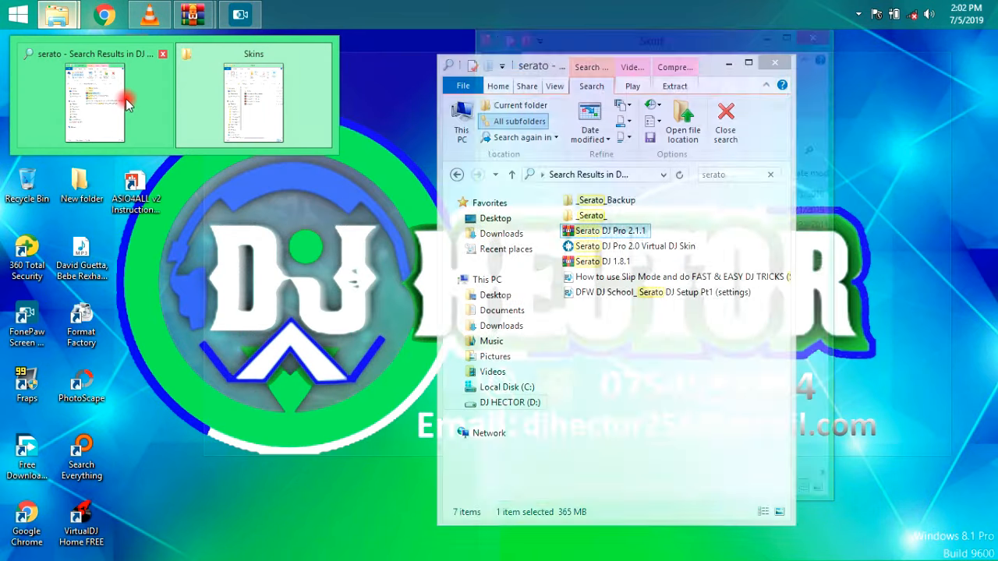
left_click(129, 86)
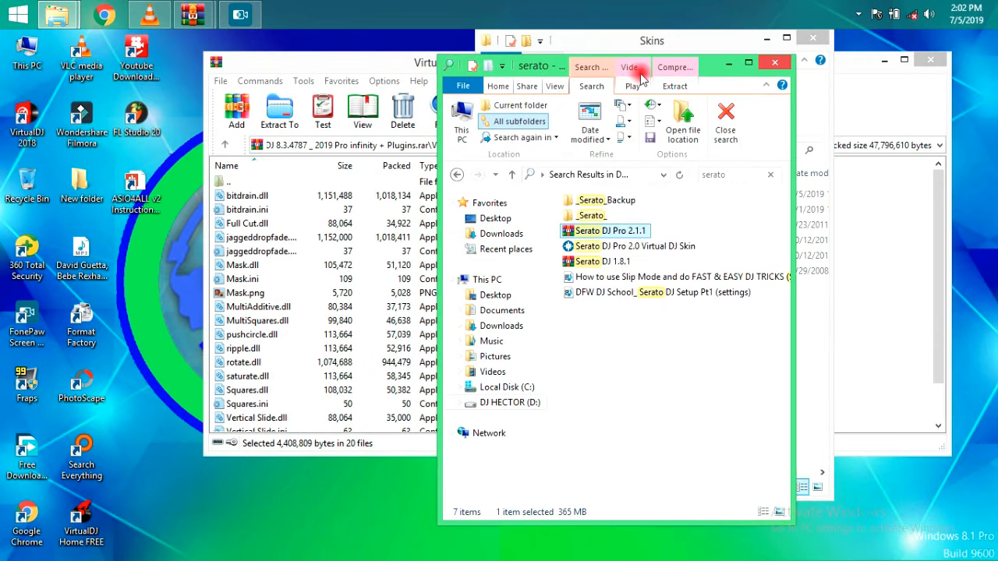
left_click_drag(706, 67, 997, 94)
left_click_drag(735, 40, 226, 139)
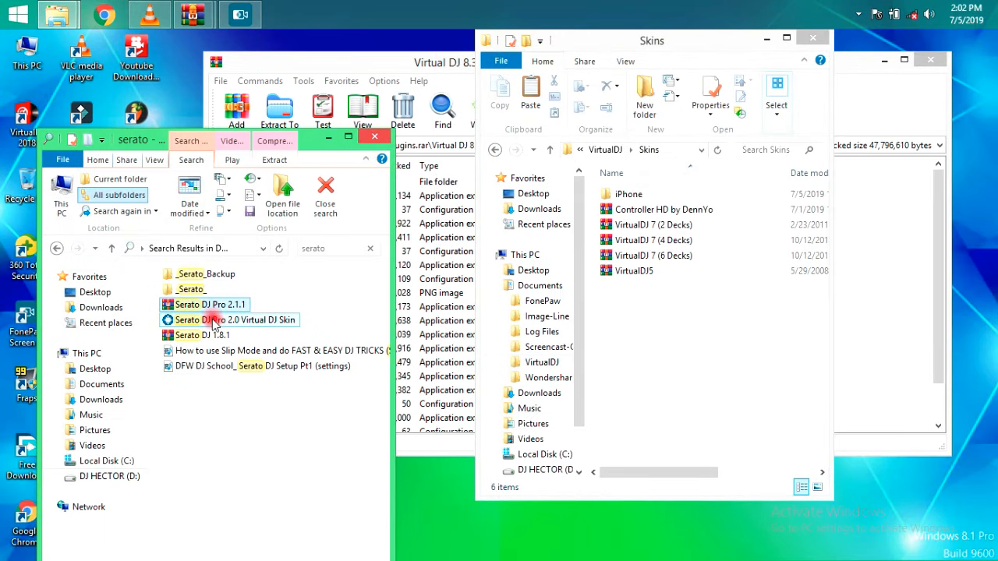
Copy Serato DJ Pro 2.0 Virtual DJ Skin and Serato DJ 1.8.1 from the search results into VirtualDJ's Skins folder.
mouse_move(214, 323)
left_mouse_down()
mouse_move(583, 238)
mouse_move(669, 269)
mouse_move(515, 324)
mouse_move(250, 352)
mouse_move(220, 336)
left_mouse_up()
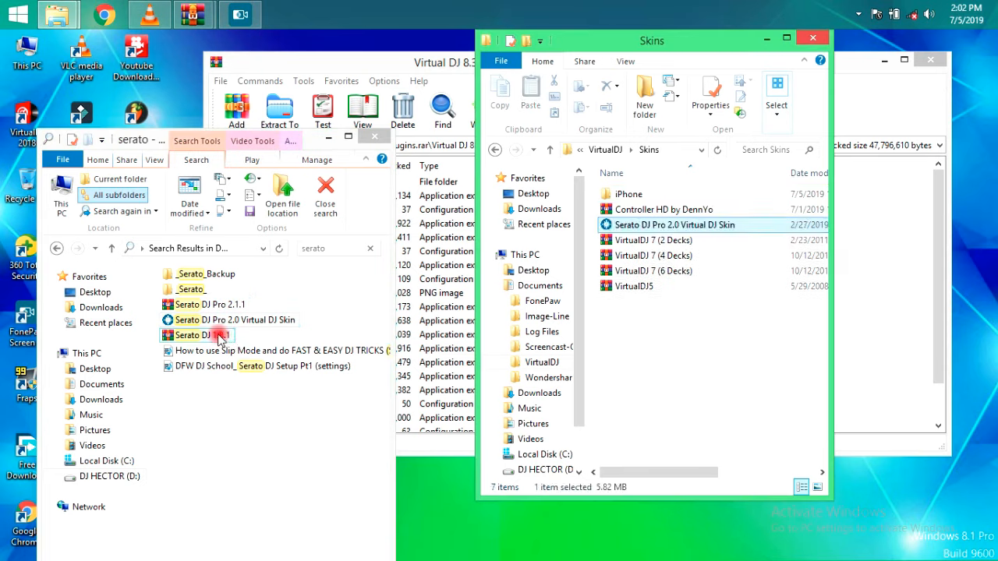
left_click_drag(624, 302, 656, 298)
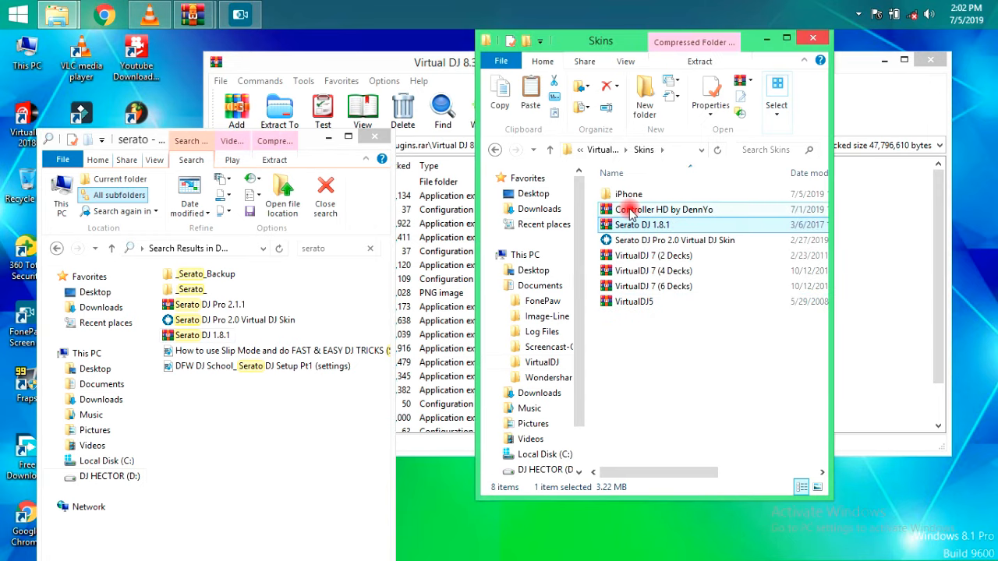
Run the Serato DJ Pro 2.0 Virtual DJ Skin installer into VirtualDJ's Skins folder and install the HelveticaNeueLTStd-Bd font it opens.
left_click(641, 239)
double_click(641, 241)
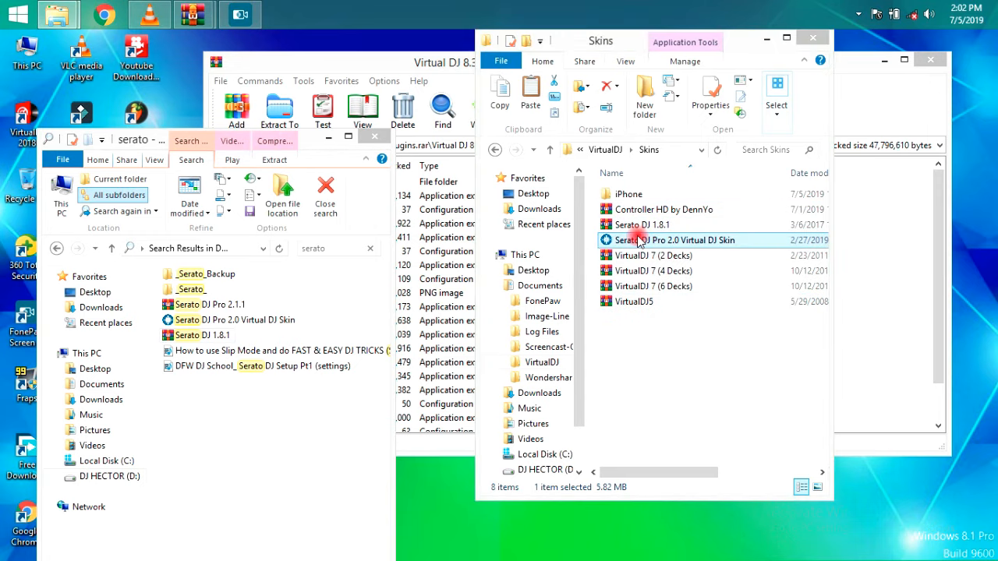
left_click(644, 367)
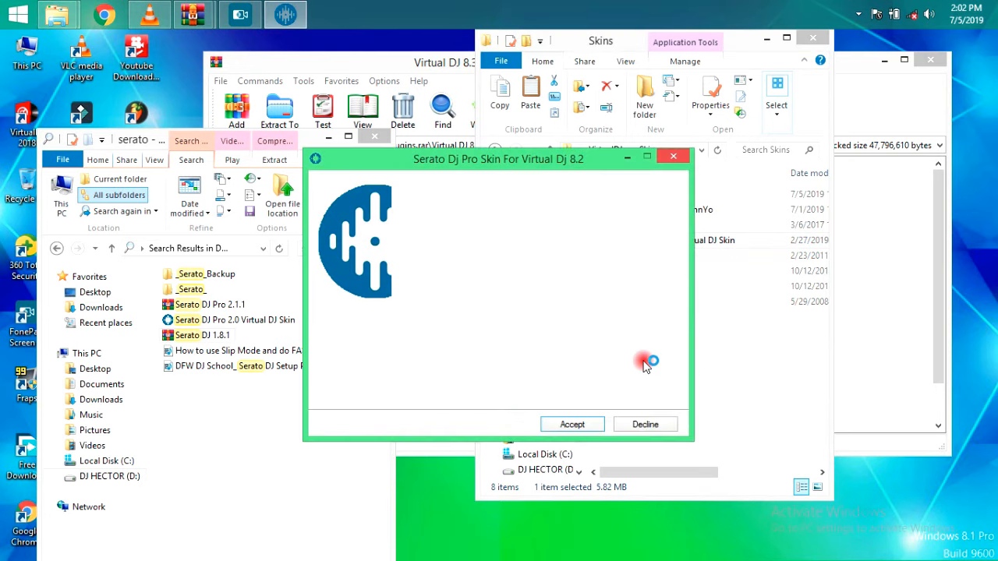
left_click(574, 424)
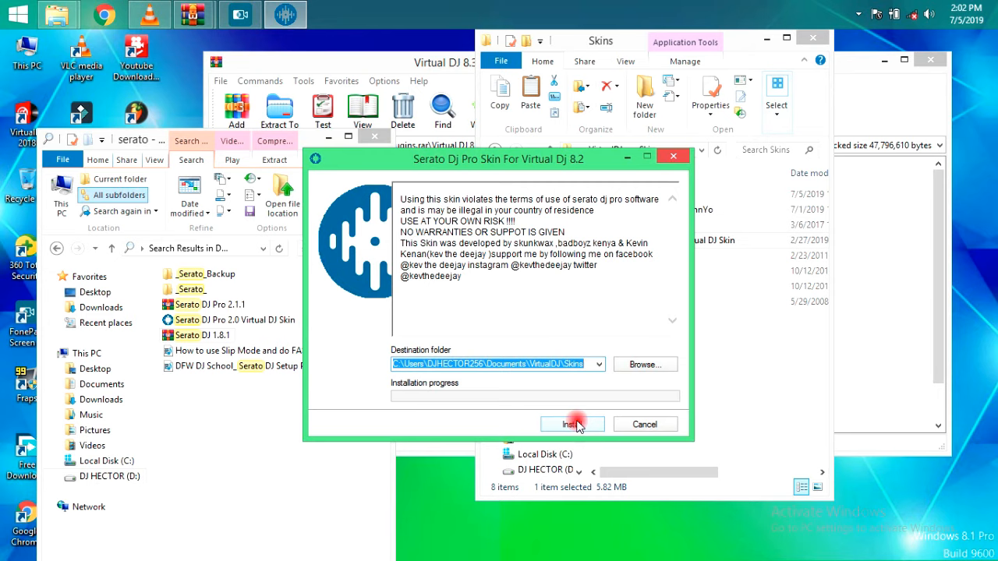
left_click(574, 424)
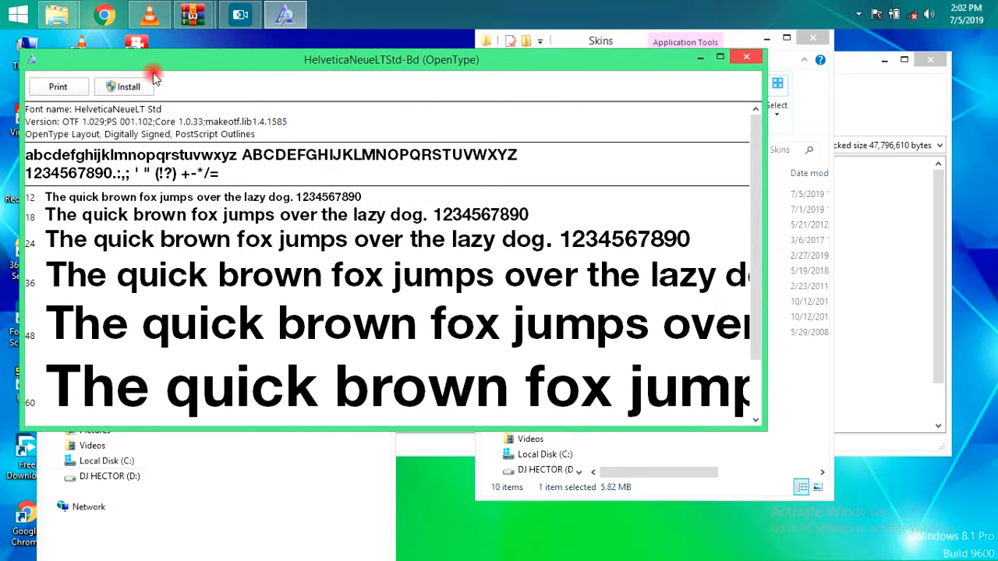
left_click(123, 87)
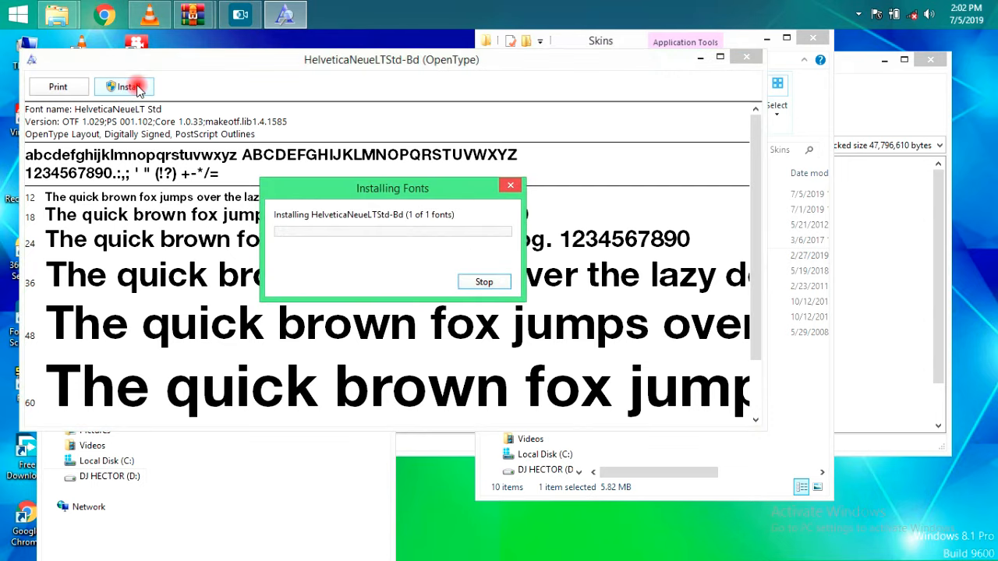
left_click(747, 57)
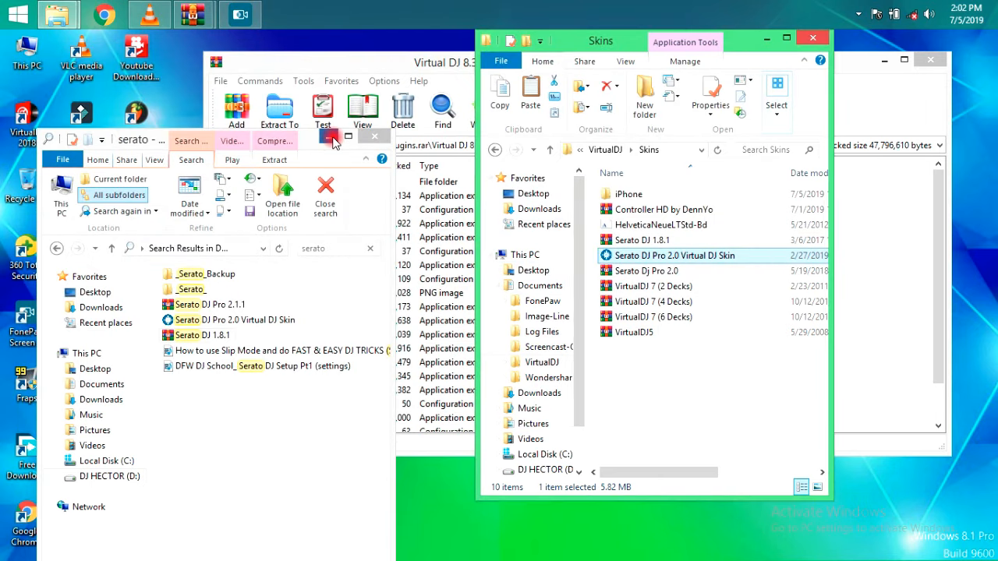
Minimize the serato search results and close the Skins folder and the plugin archive.
left_click(331, 140)
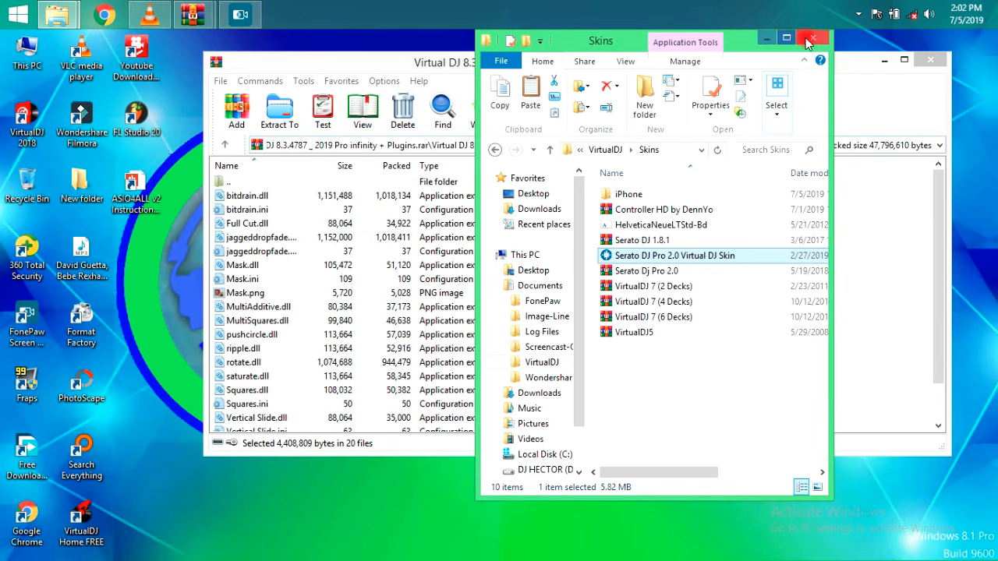
left_click(816, 39)
left_click(923, 63)
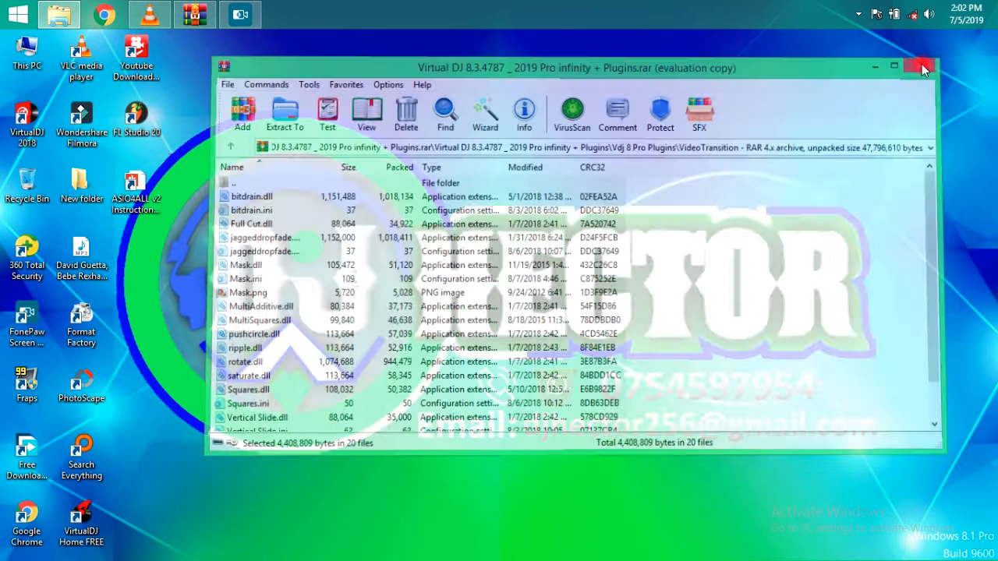
Launch VirtualDJ 2018, dismiss the sound card notice and skip connecting an account.
double_click(47, 115)
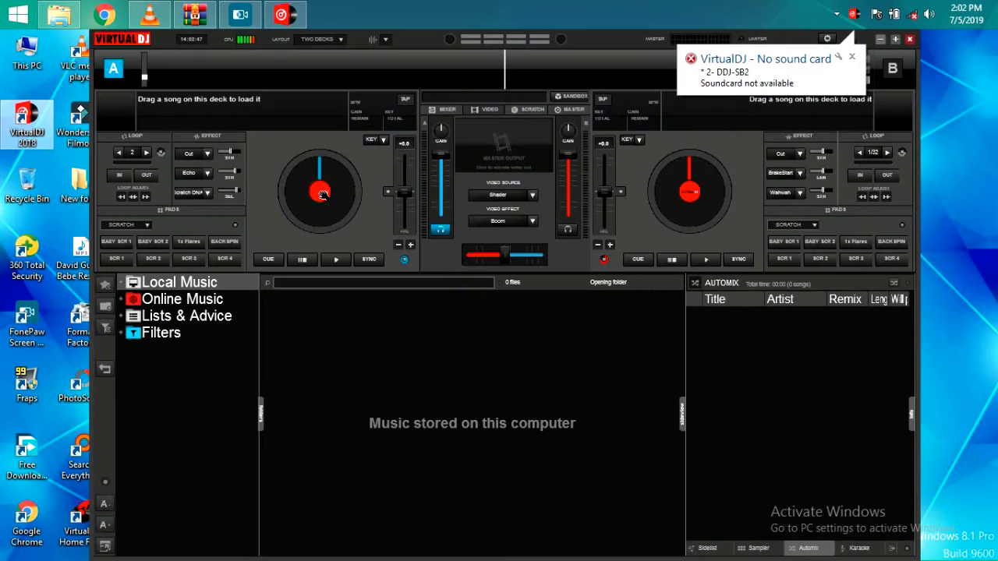
left_click(852, 61)
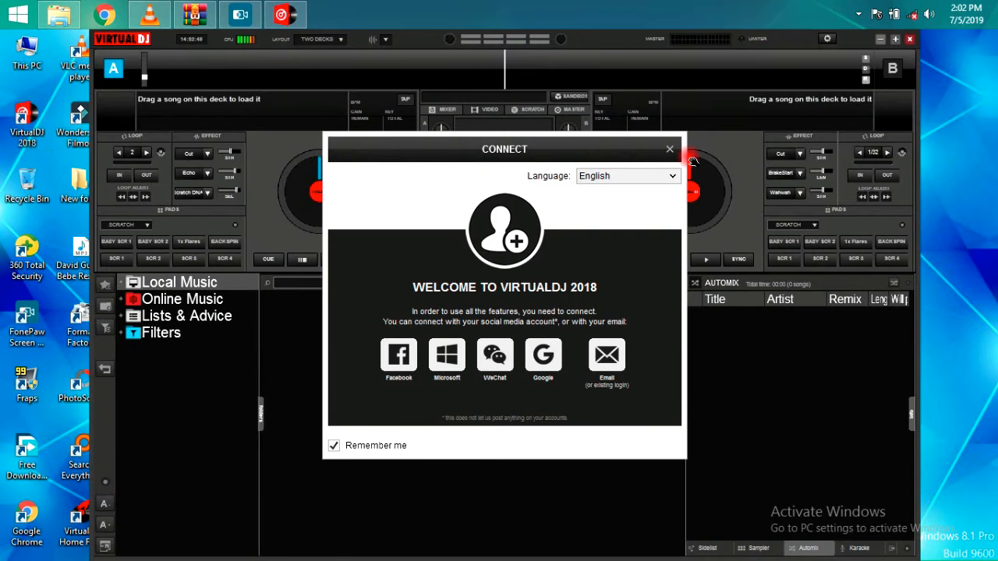
left_click(670, 149)
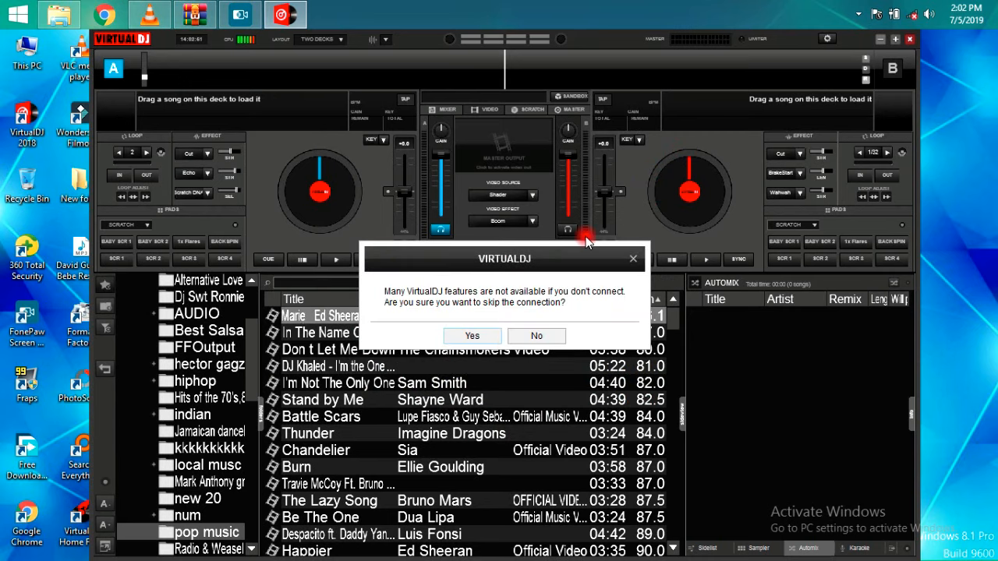
left_click(472, 335)
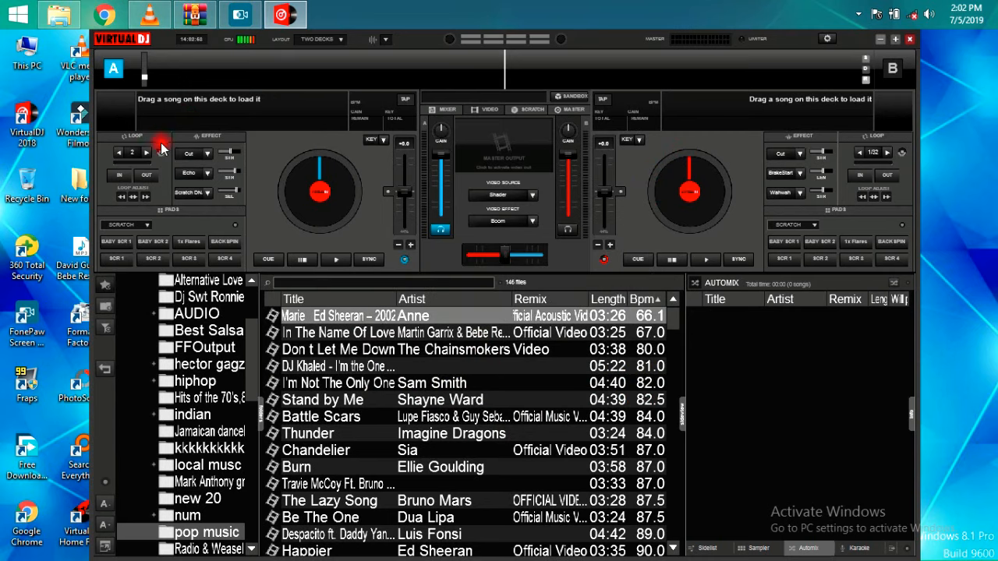
Check deck 1's effects list for the newly installed sound effects.
left_click(207, 174)
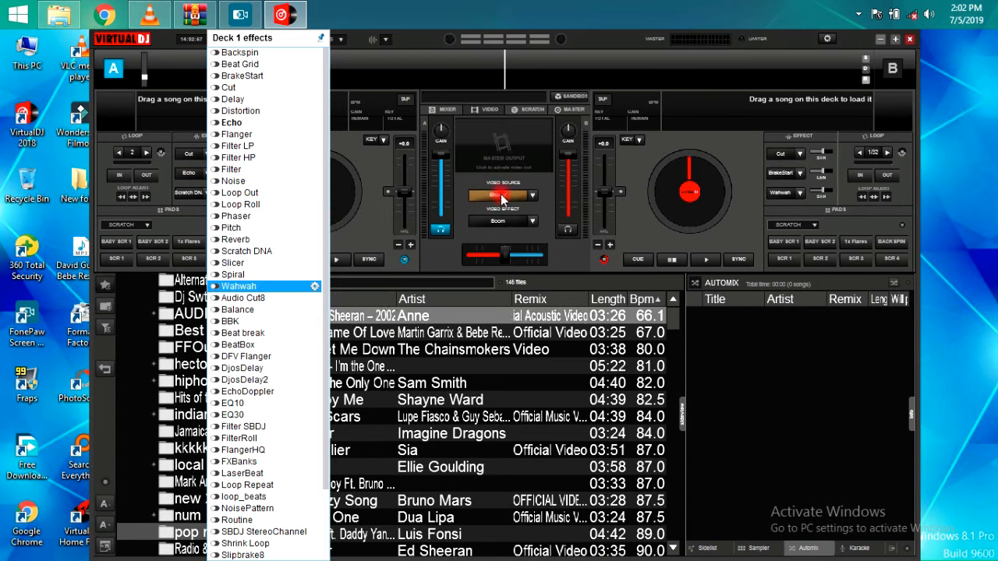
left_click(559, 211)
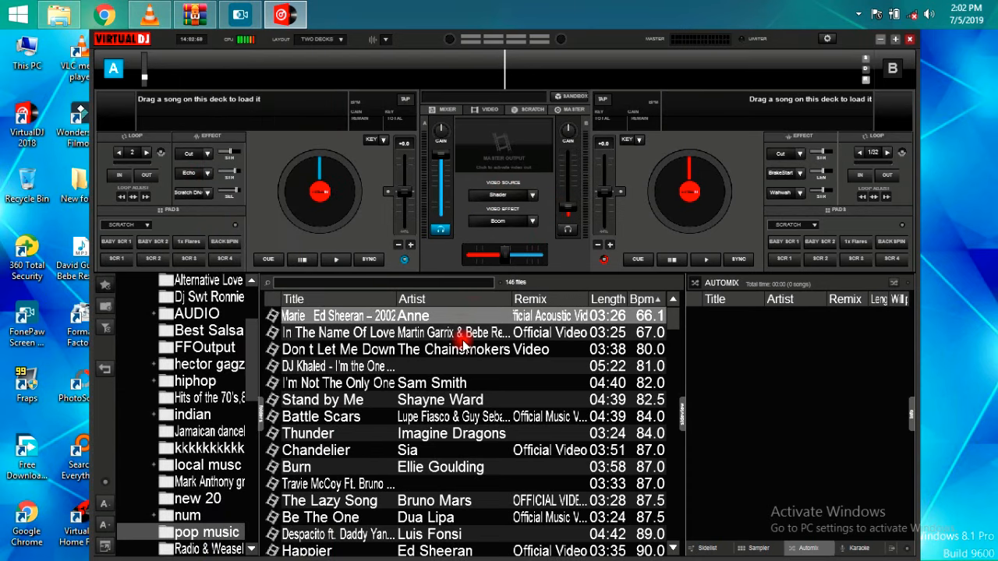
Load the In The Name Of Love video onto deck A and bring up its video output.
left_click_drag(464, 341, 356, 111)
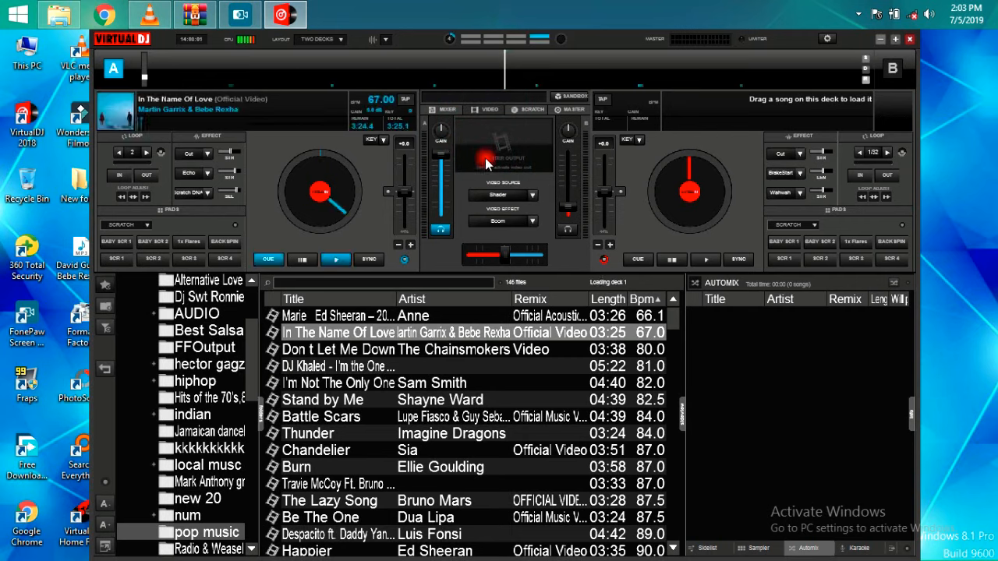
left_click(503, 197)
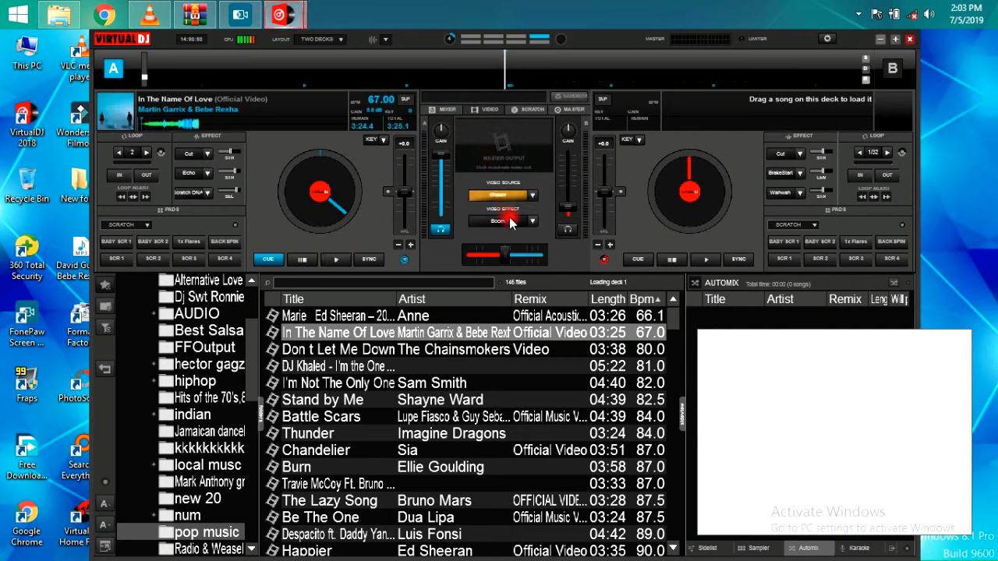
left_click(516, 221)
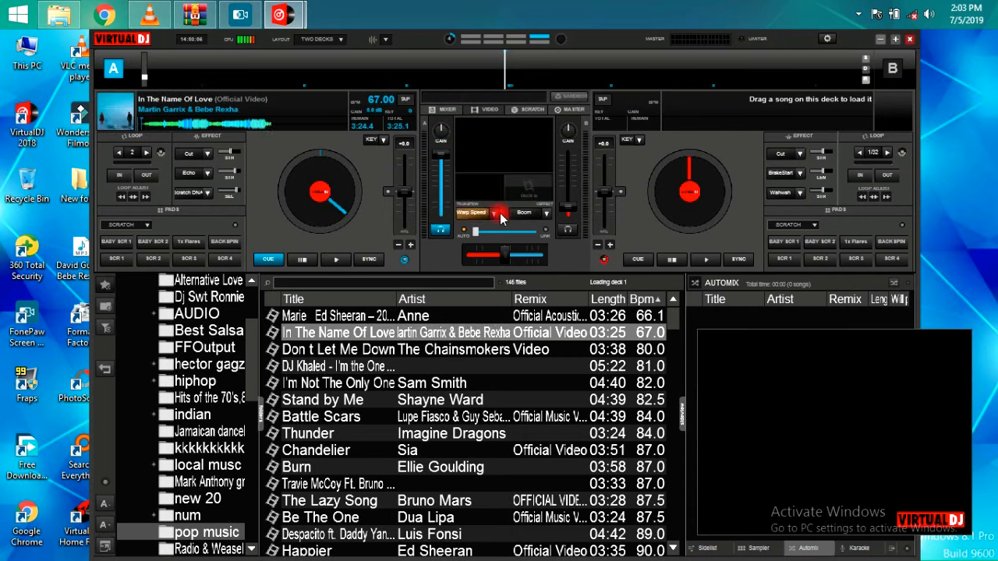
Check the video transitions list for the newly installed transitions.
left_click(494, 215)
right_click(494, 217)
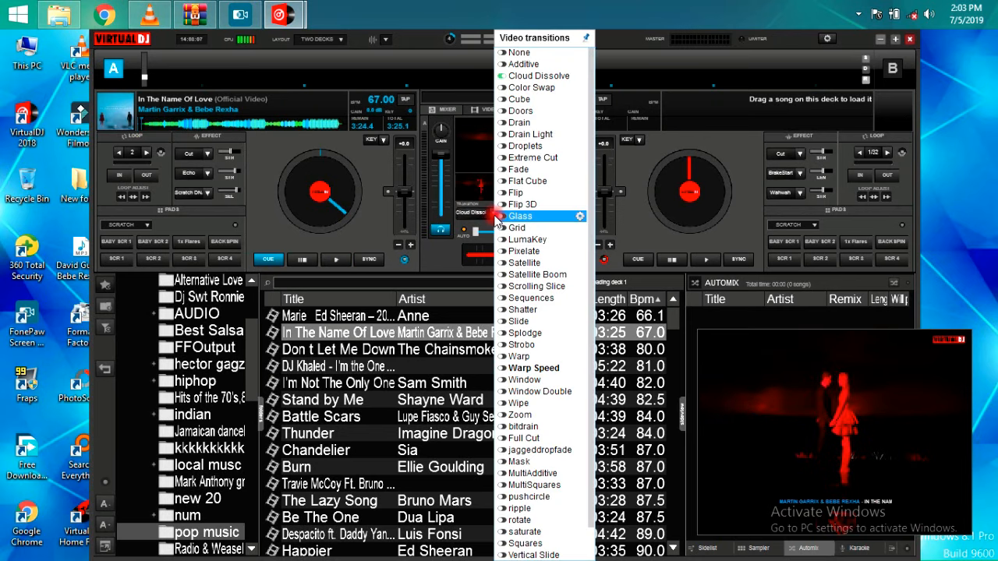
left_click(633, 216)
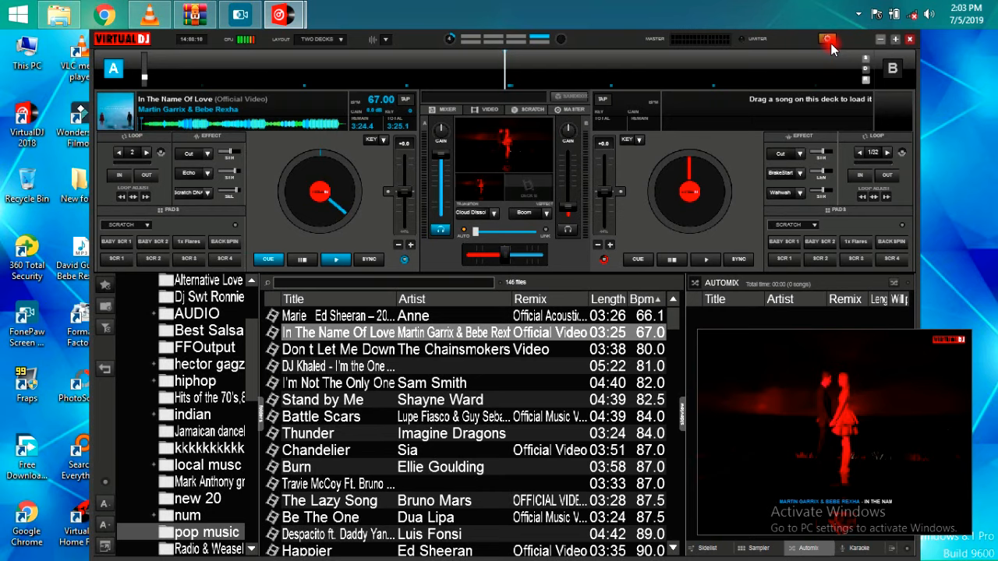
Check the interface settings for the added Serato skins, leaving the Default skin selected.
left_click(829, 43)
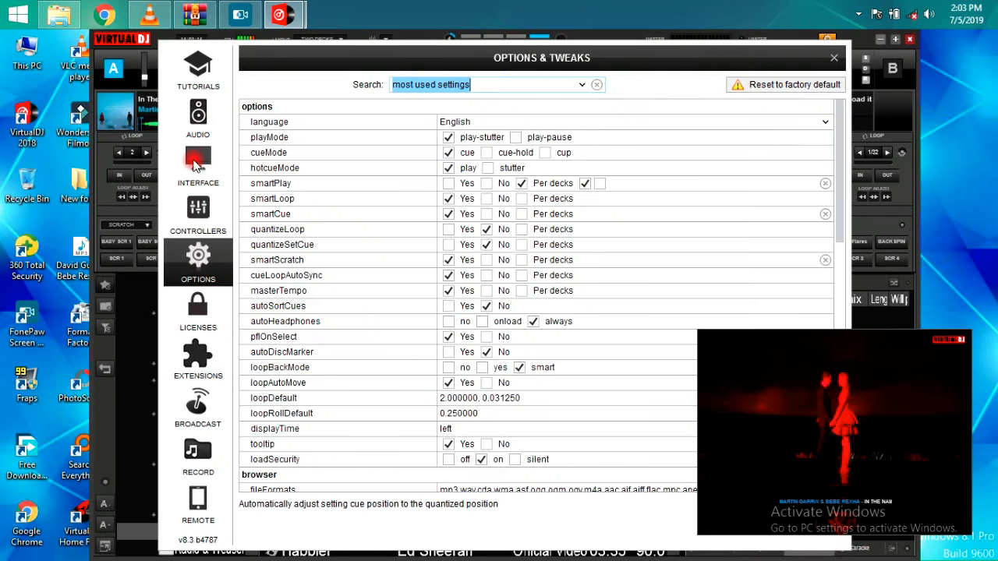
left_click(195, 164)
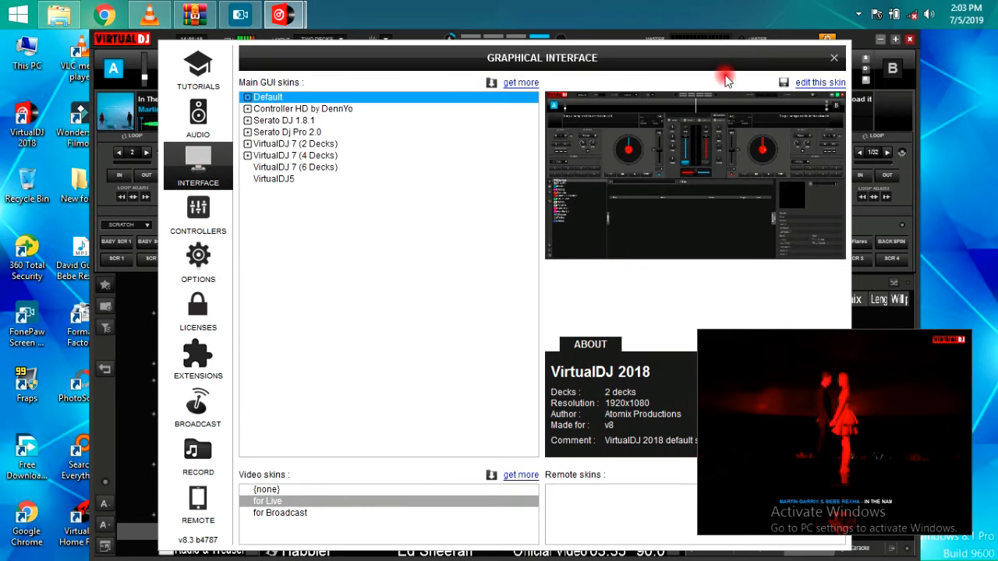
left_click(835, 61)
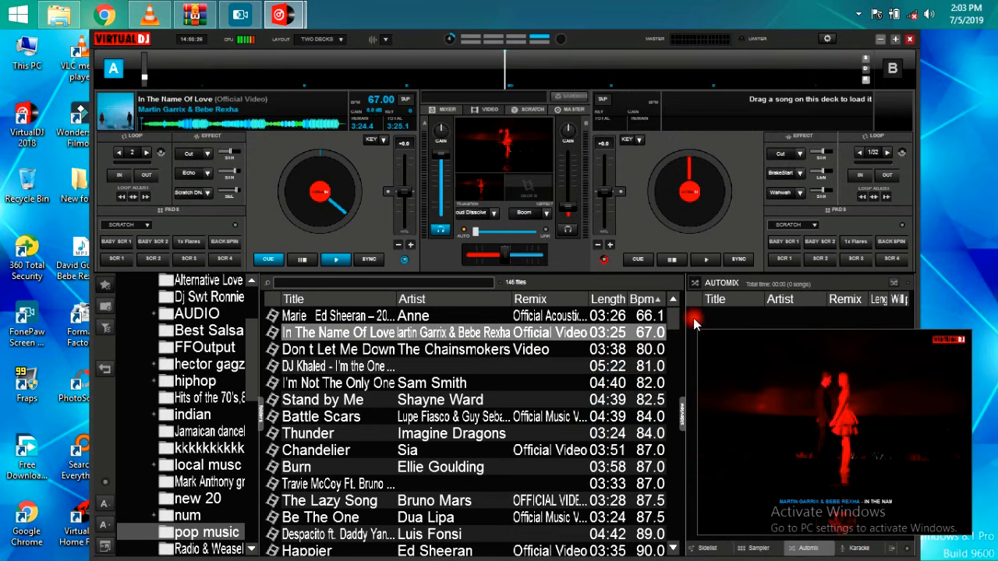
Move the video output window over deck A and show the sampler pads.
left_click_drag(758, 369, 156, 138)
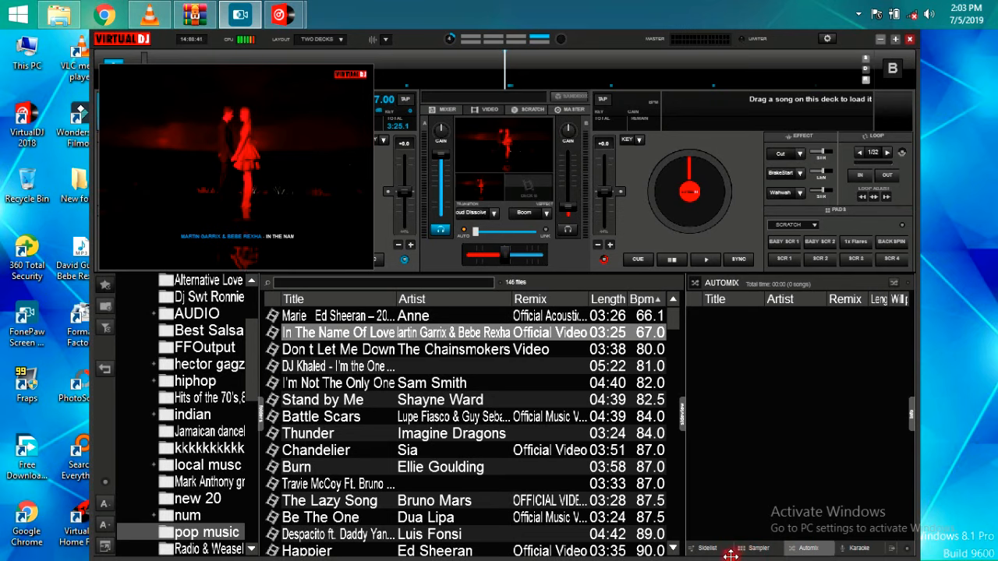
left_click(754, 547)
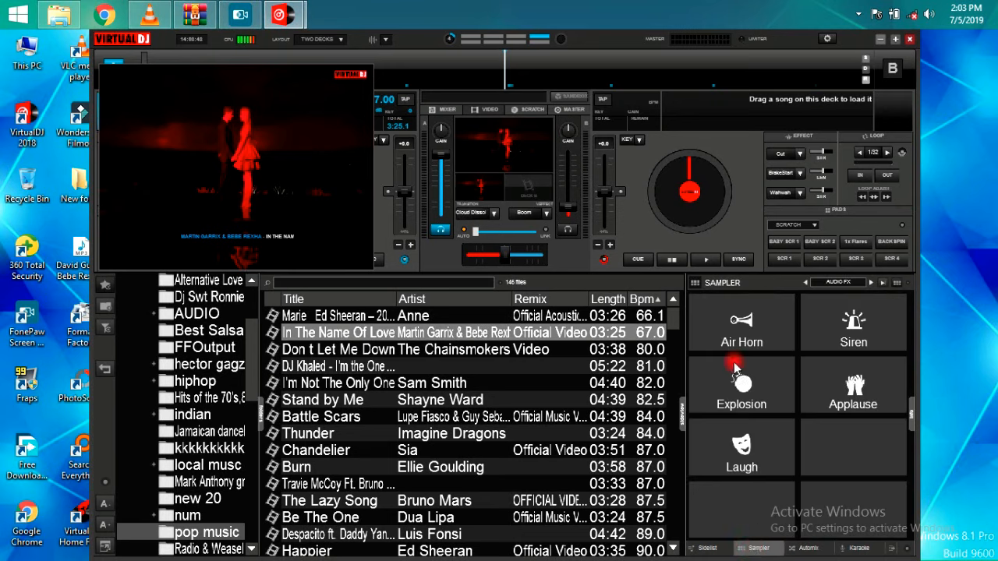
Browse the local music folders to the effcets subfolder inside the effcets folder.
left_click(226, 470)
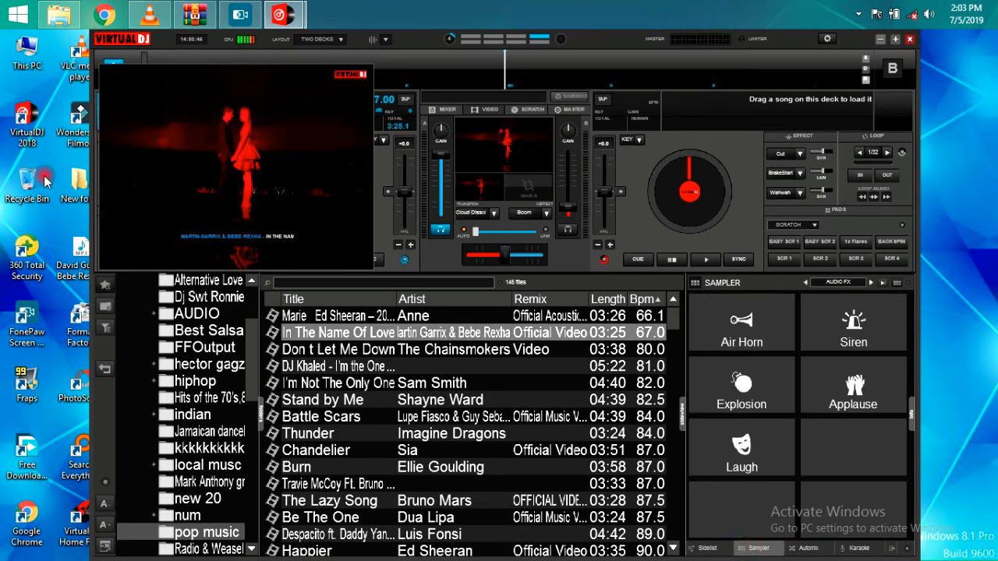
left_click(145, 398)
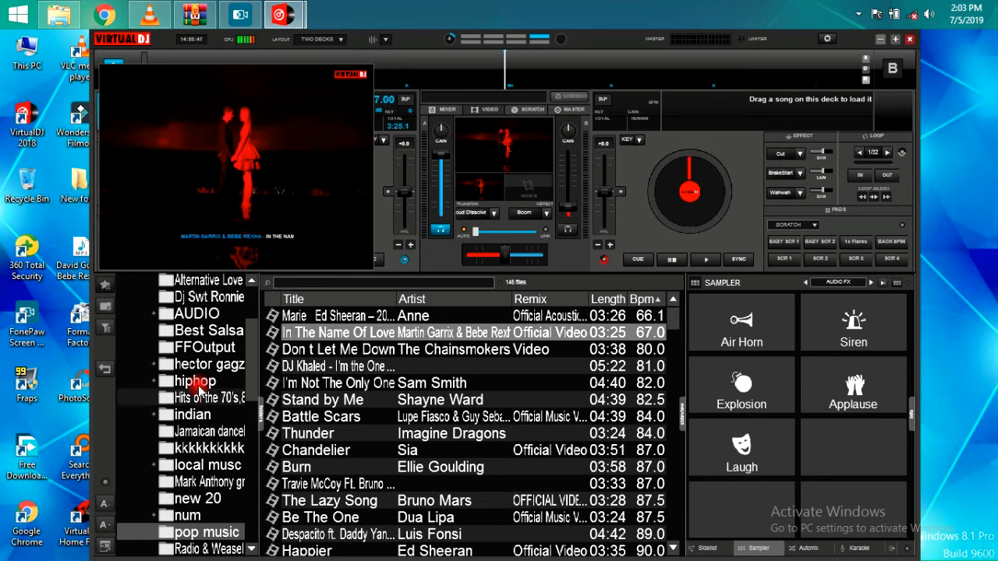
scroll(248, 343, "up", 3)
left_click_drag(257, 343, 257, 492)
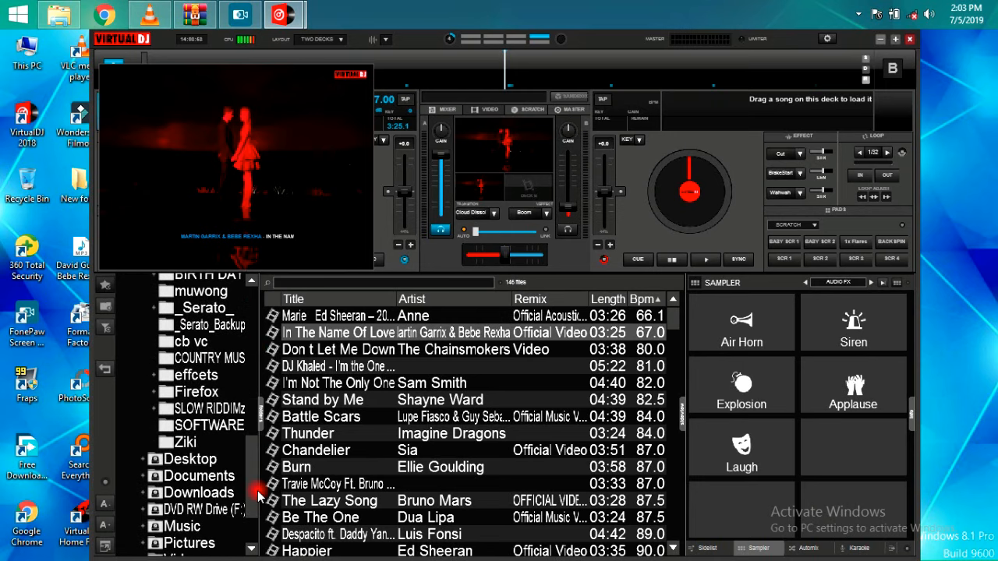
scroll(199, 468, "up", 2)
left_click(197, 392)
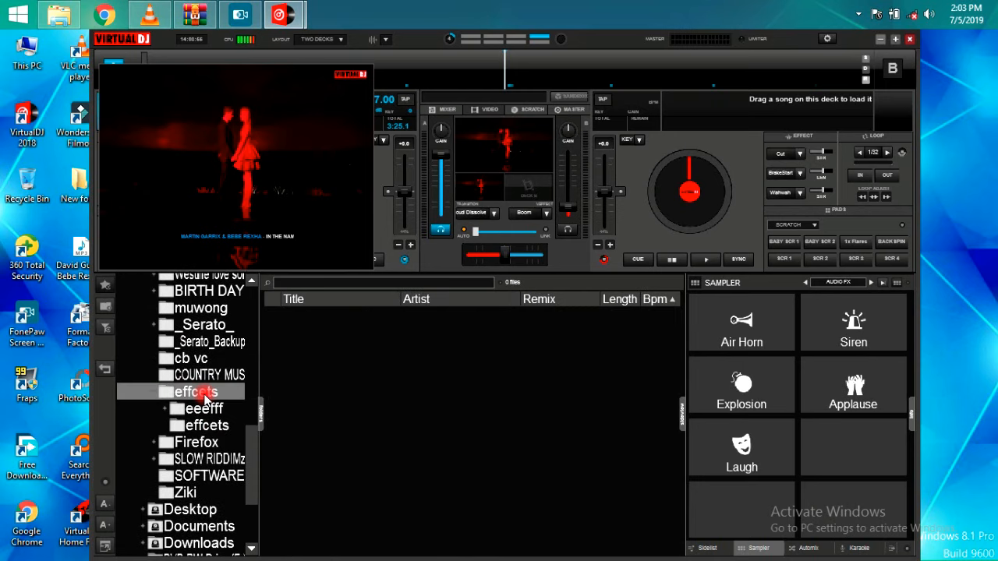
left_click(203, 396)
left_click(201, 396)
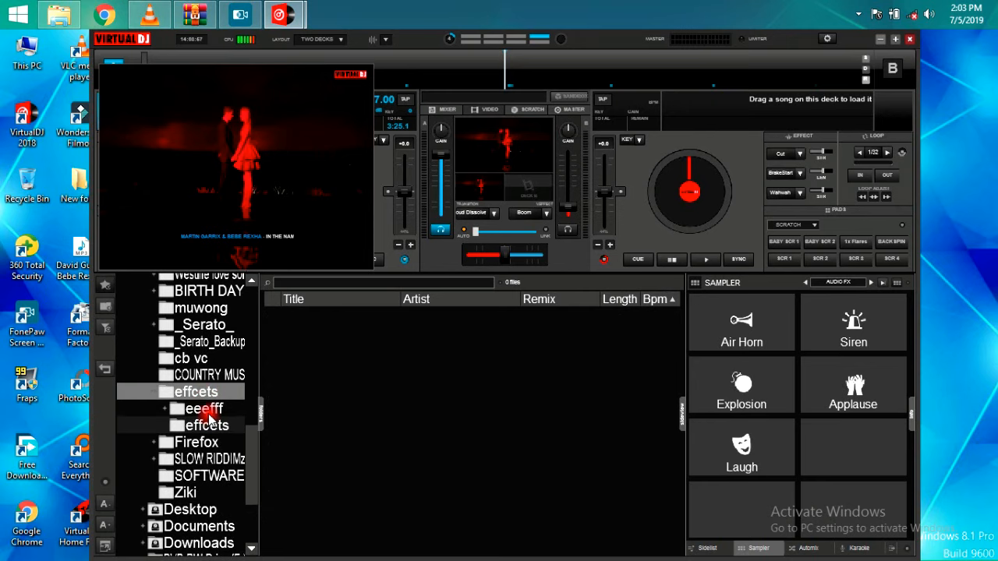
left_click(207, 425)
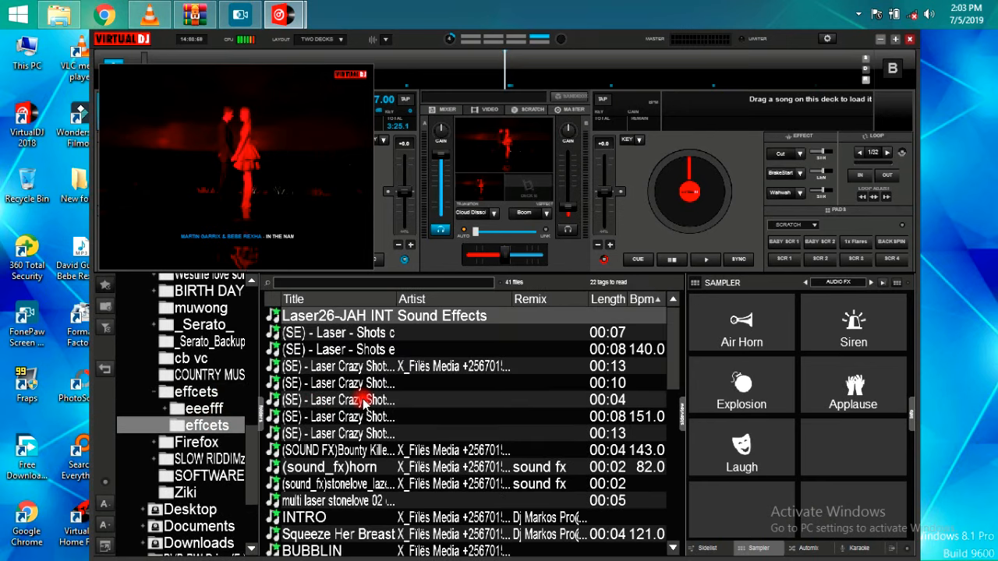
Assign a Laser Crazy Shots sound, (sound_fx)horn, multi laser stonelove 02 and Squeeze Her Breast to pads in the sampler's Audio FX bank.
left_click_drag(363, 402, 745, 319)
left_click_drag(484, 466, 721, 401)
double_click(573, 500)
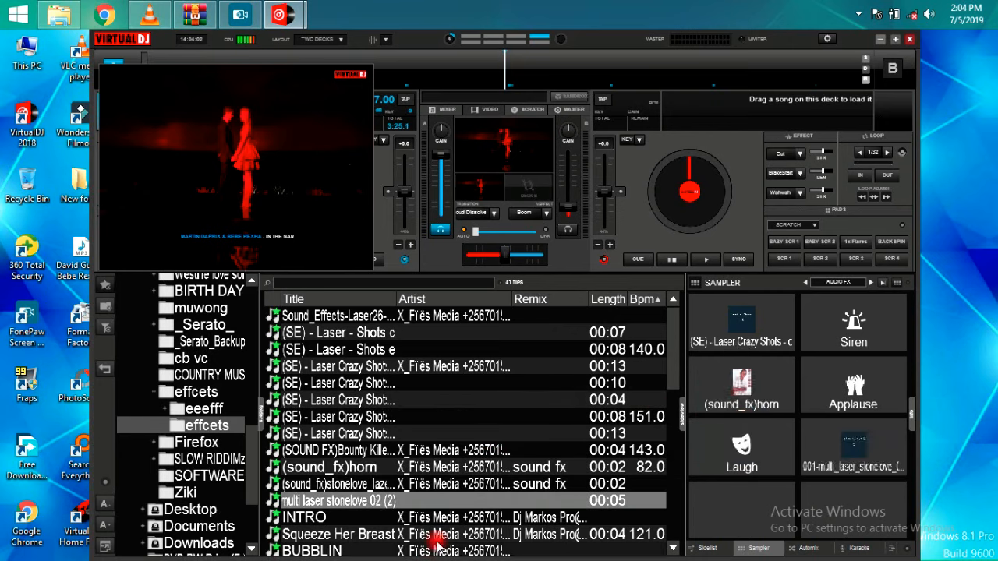
left_click_drag(436, 535, 725, 428)
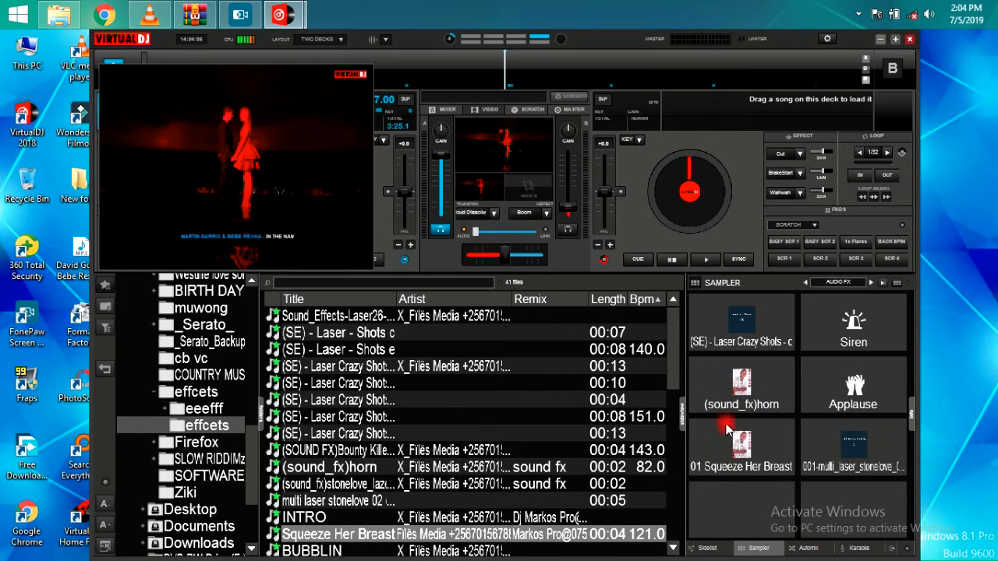